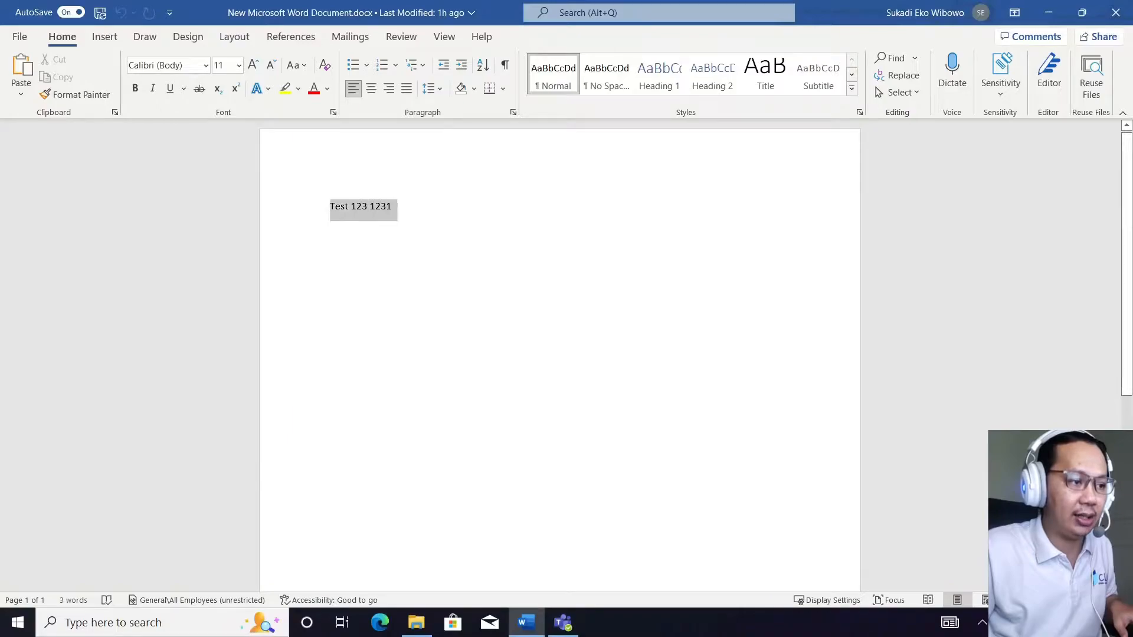
# Step: Select only the text "Test 123" in the first line of the Word document
pyautogui.click(338, 210)
pyautogui.hotkey('shift', 'End')
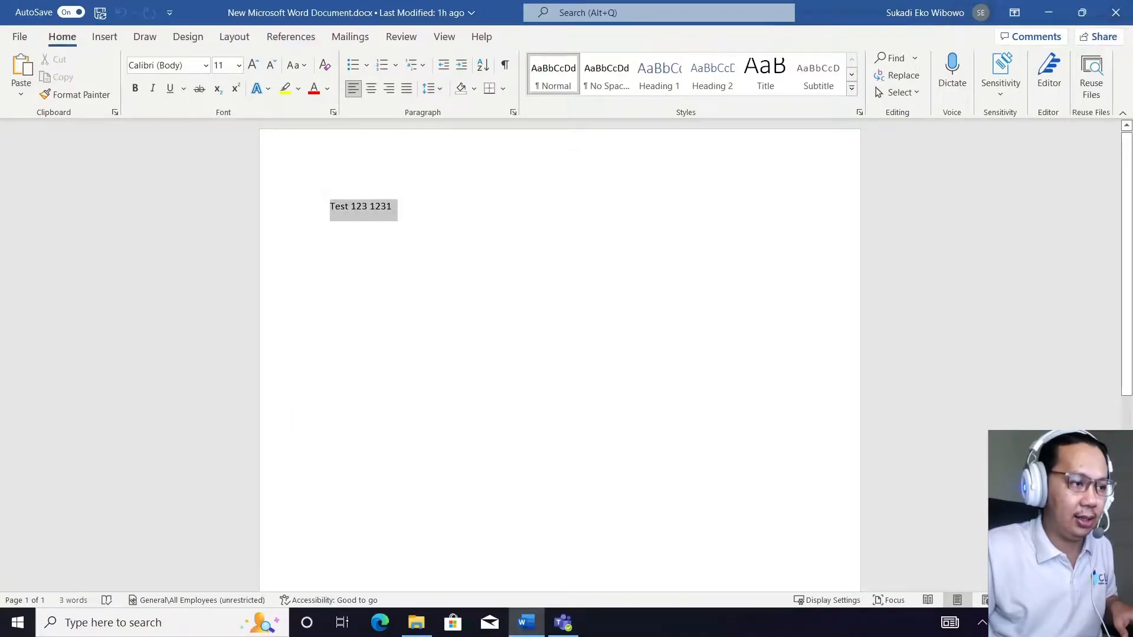
pyautogui.hotkey('ctrl', 'shift', 'Left')
pyautogui.hotkey('shift', 'Left')
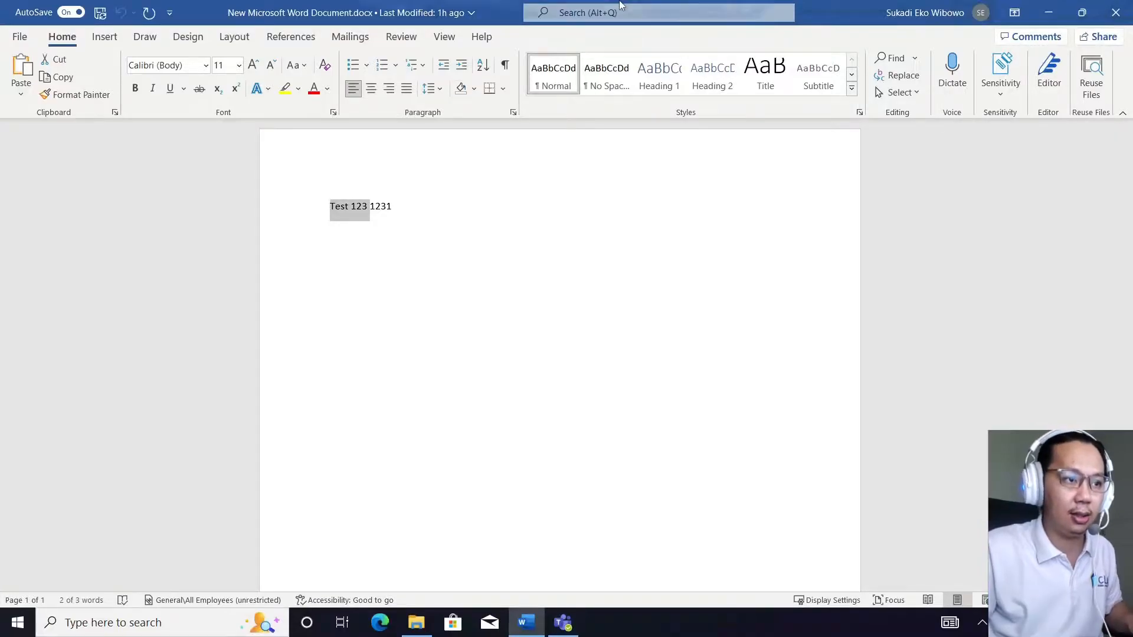
# Step: Minimize the Cloud PC session and enter "Test 123 1231" in the empty Notepad window on the local computer
pyautogui.moveTo(623, 2)
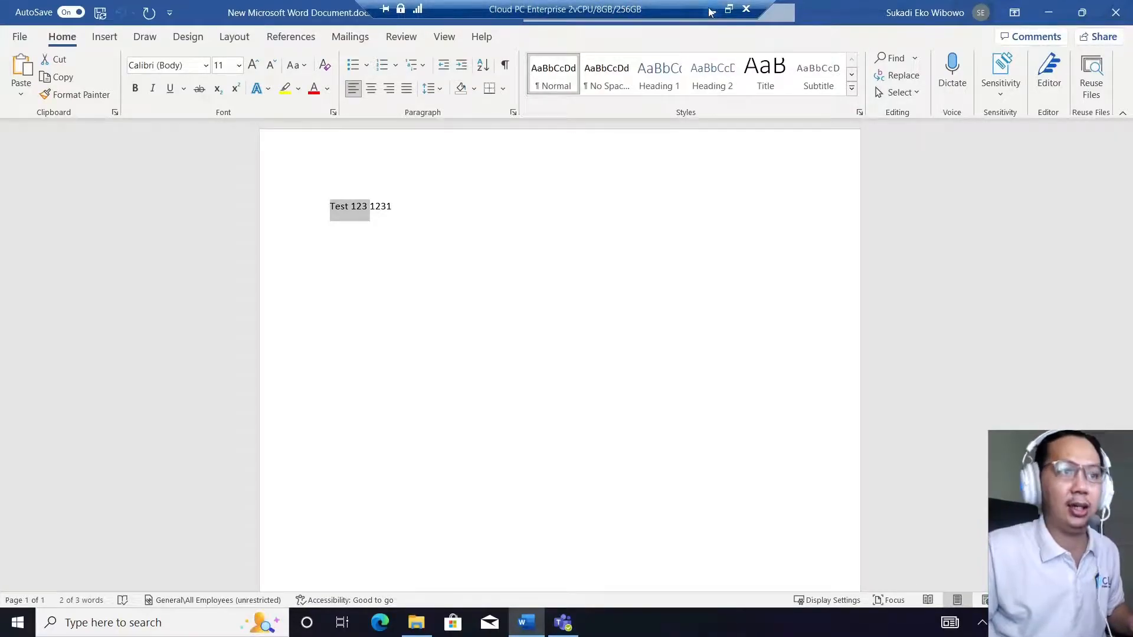
pyautogui.click(711, 11)
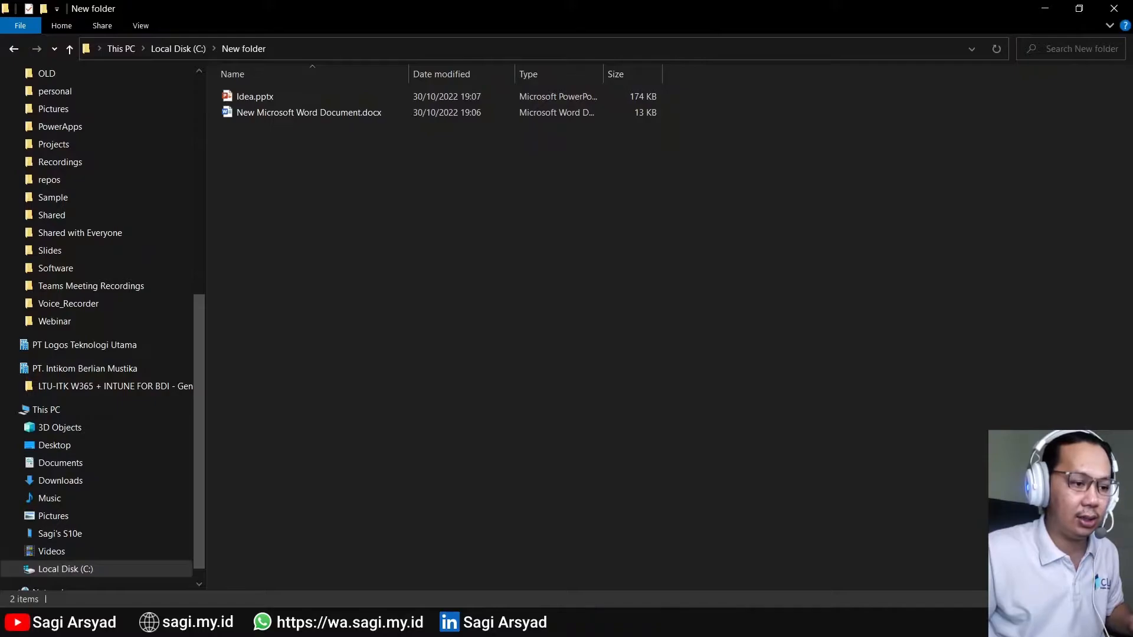
pyautogui.moveTo(347, 626)
pyautogui.click(411, 584)
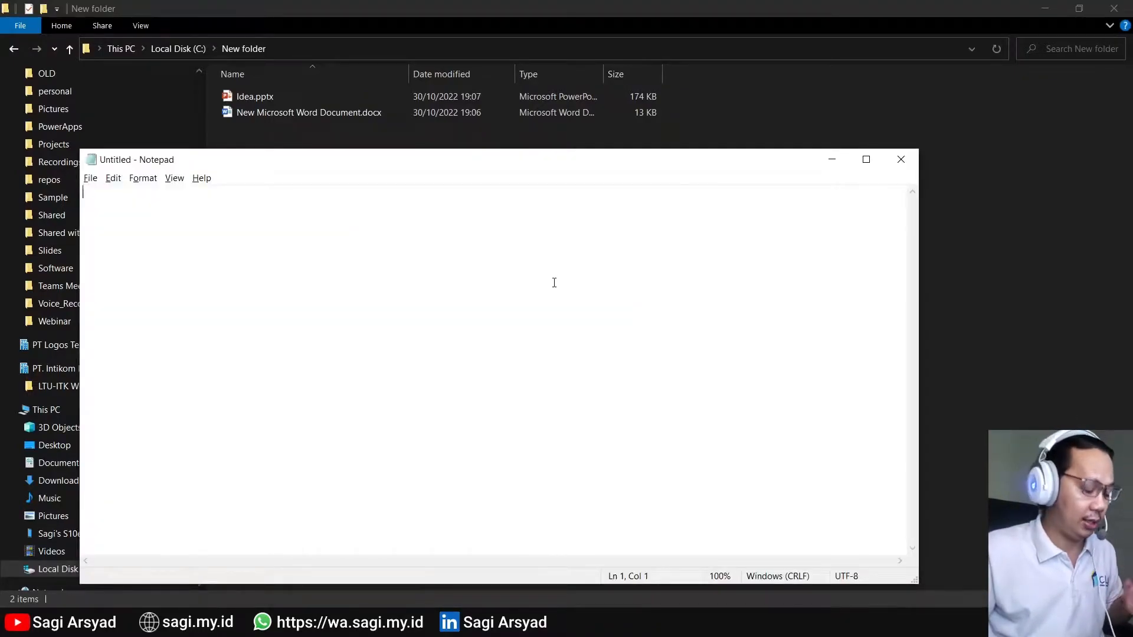
pyautogui.write('Test 123 1231')
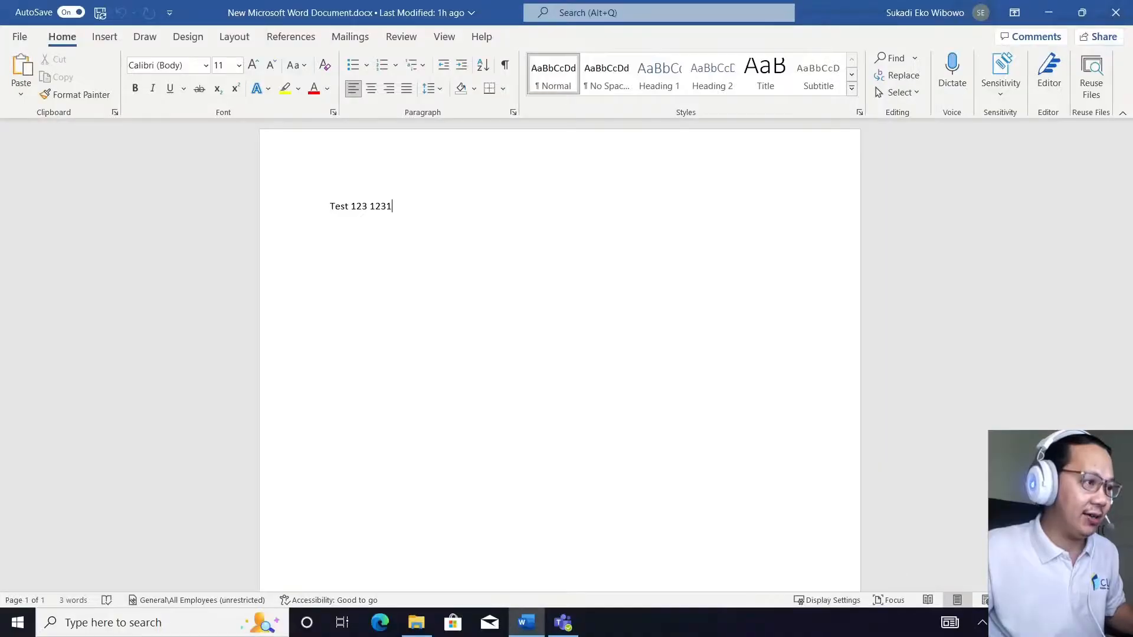
# Step: Print the Cloud PC's Word document with the Microsoft Print to PDF (redirected 2) printer
pyautogui.click(27, 43)
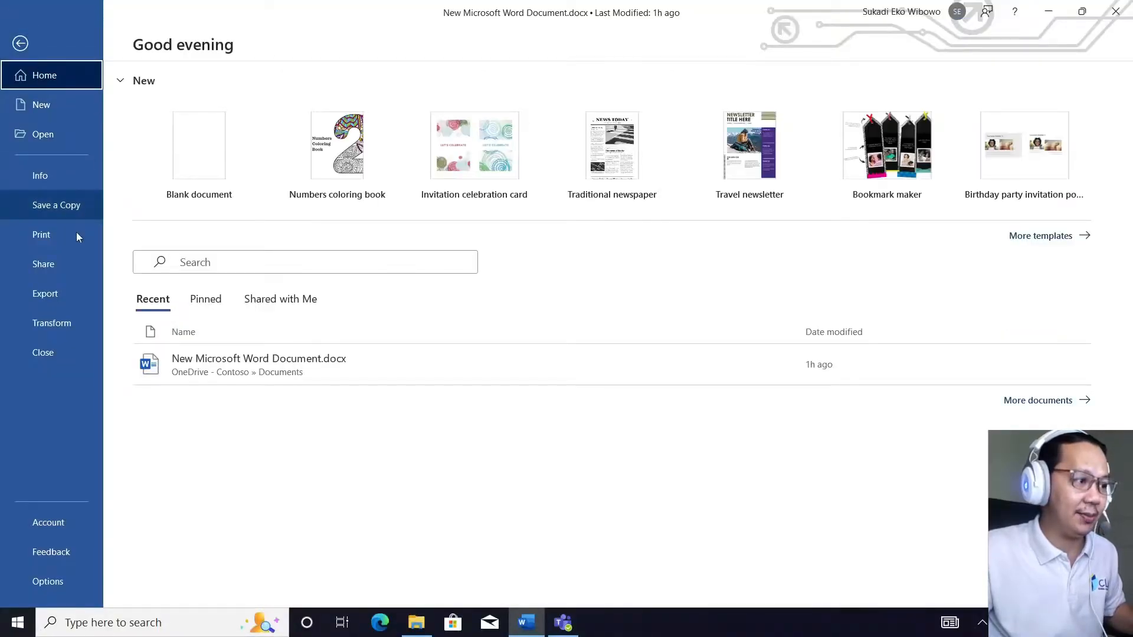
pyautogui.click(77, 234)
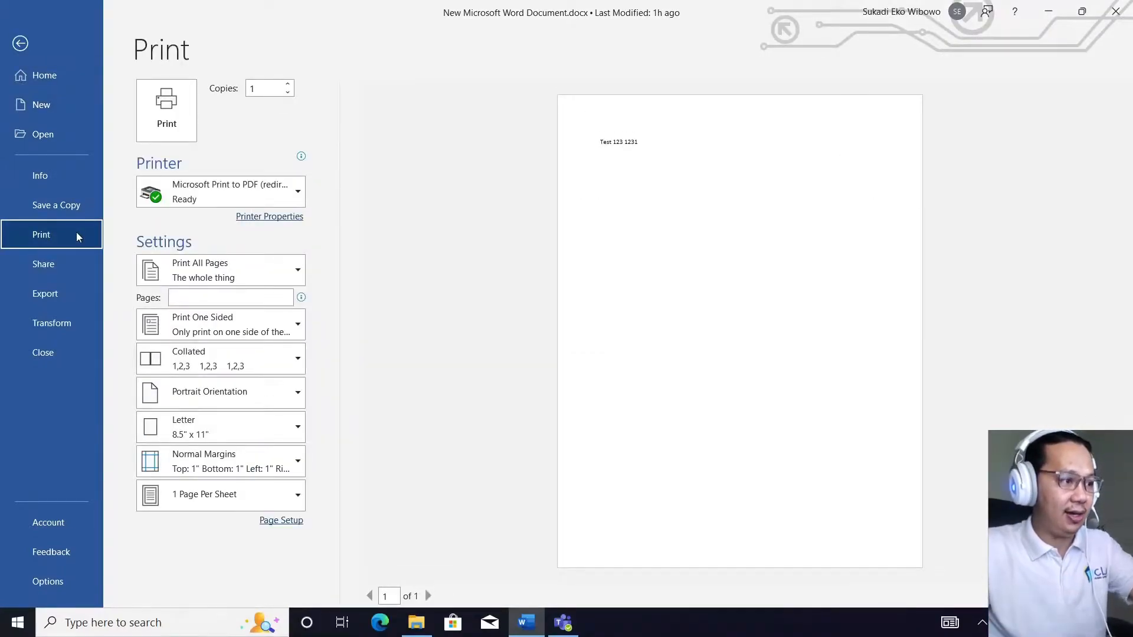
pyautogui.click(297, 202)
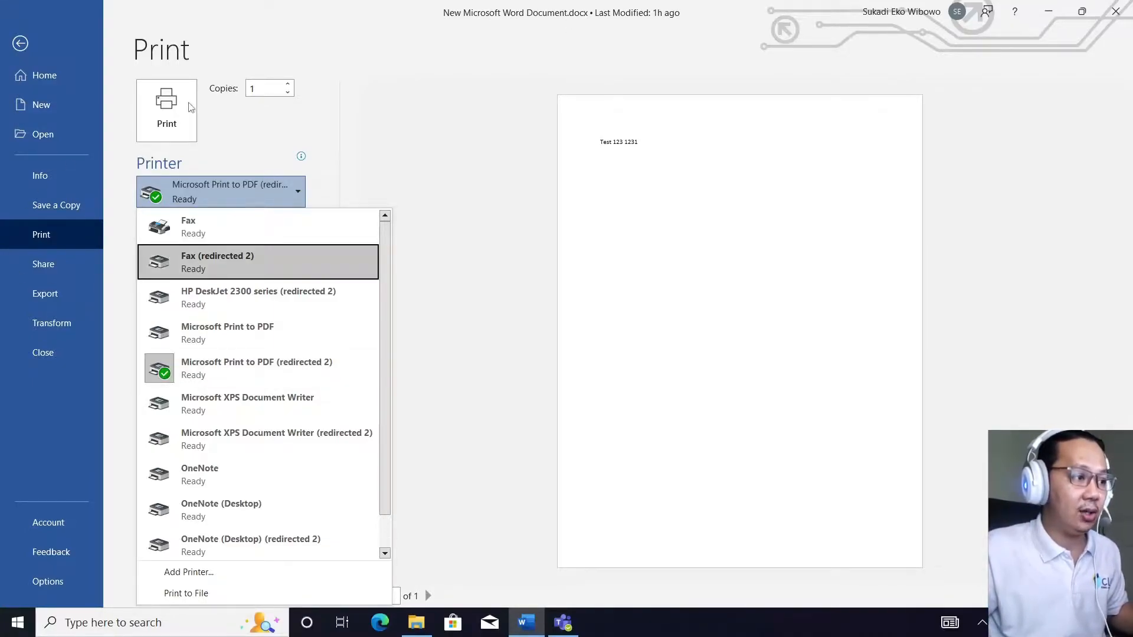
pyautogui.click(253, 371)
pyautogui.click(168, 123)
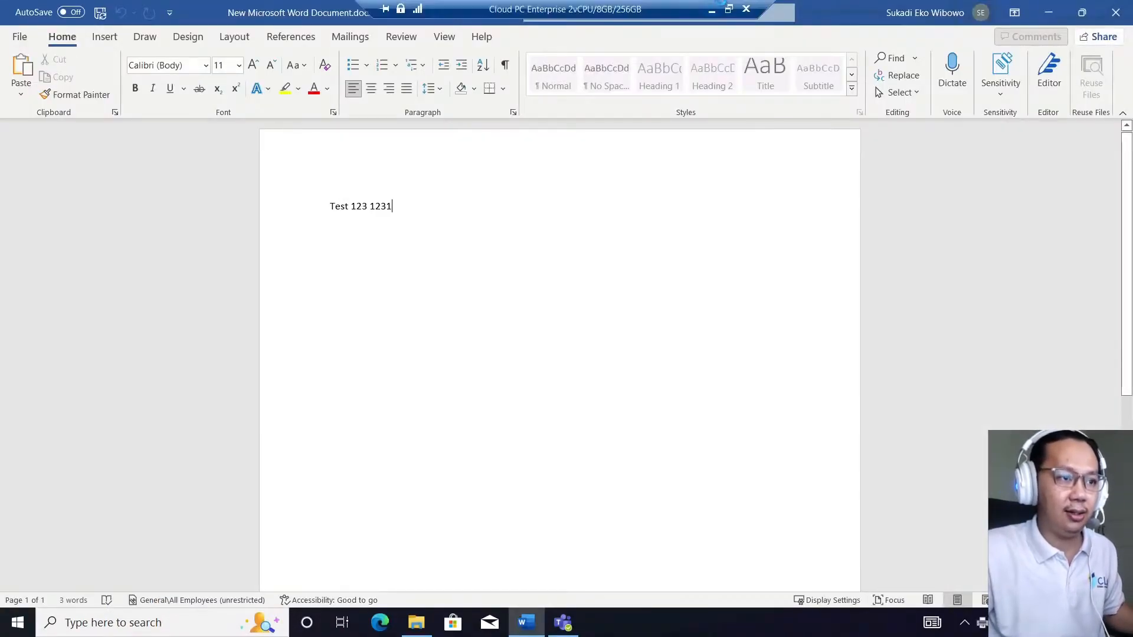
# Step: Minimize the Cloud PC session and save the redirected print output as a PDF named info in the local New folder
pyautogui.click(715, 7)
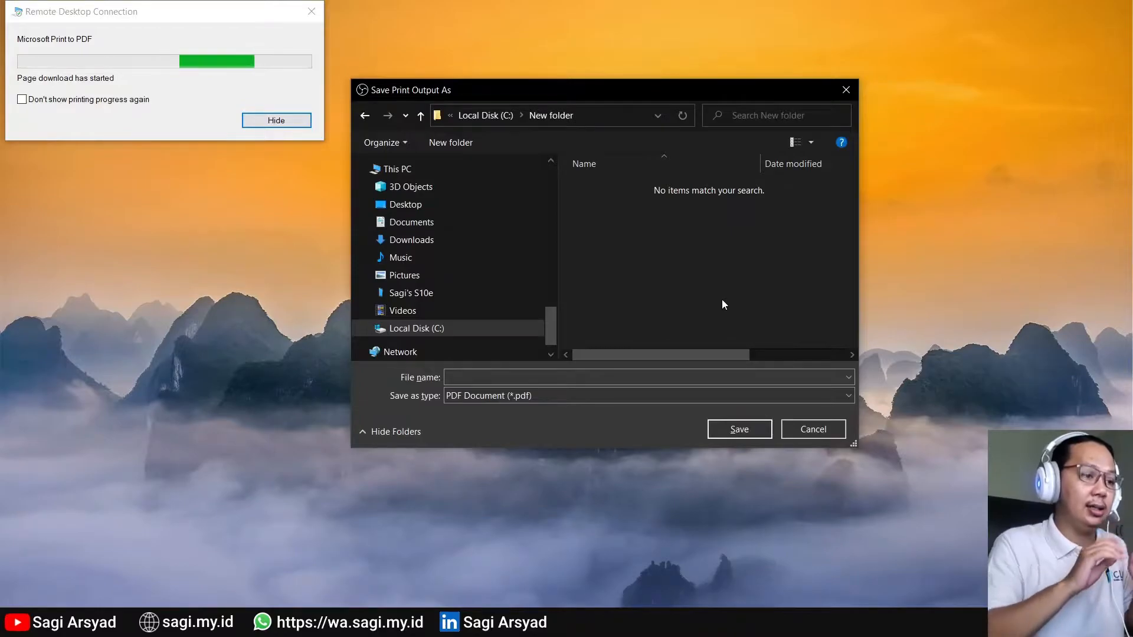
pyautogui.click(567, 377)
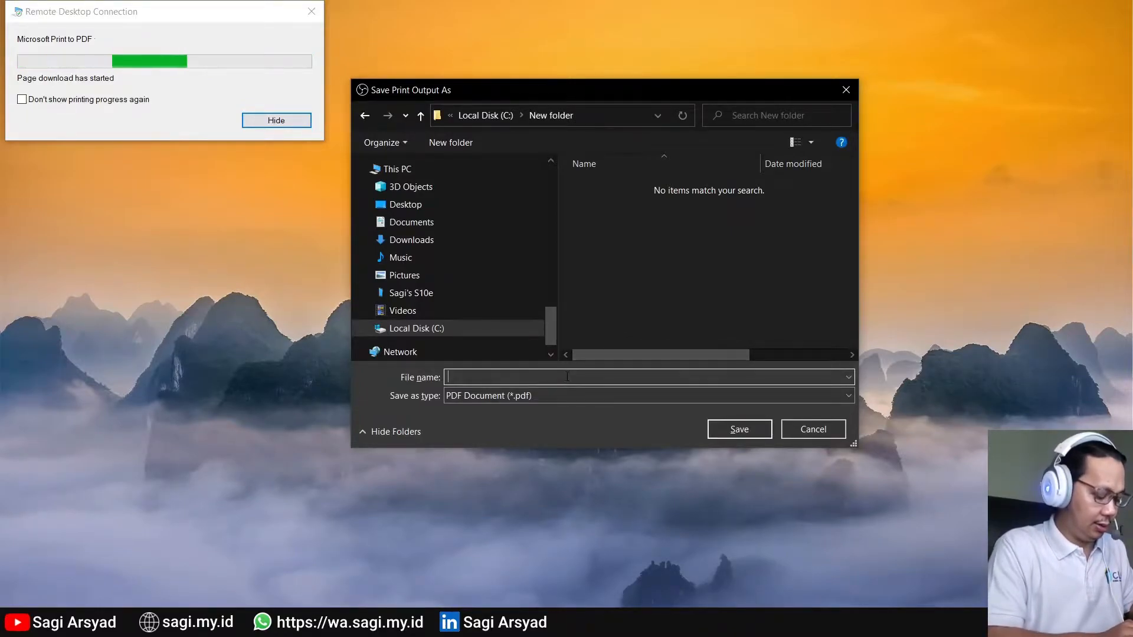
pyautogui.write('info')
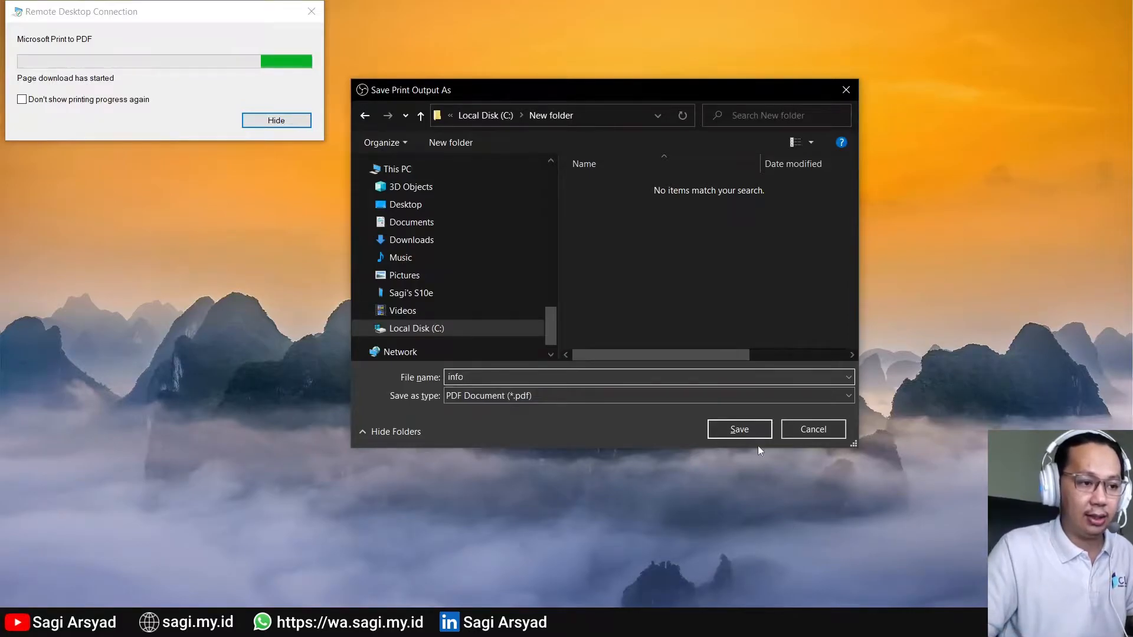
pyautogui.click(752, 431)
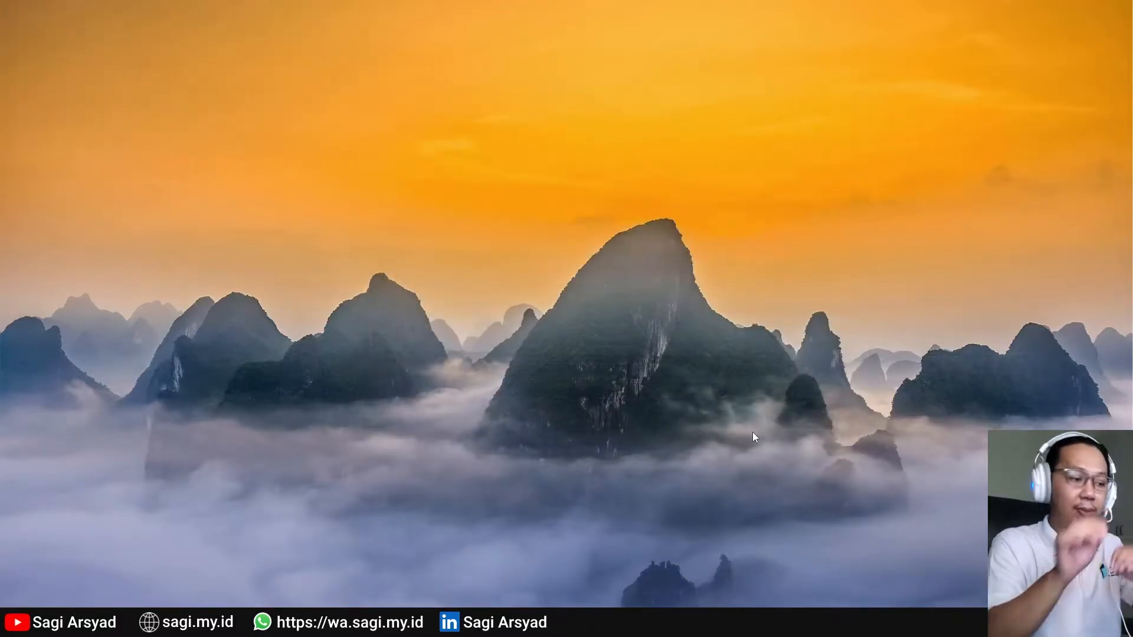
# Step: Bring up the local New folder window and open the info PDF from it
pyautogui.moveTo(237, 622)
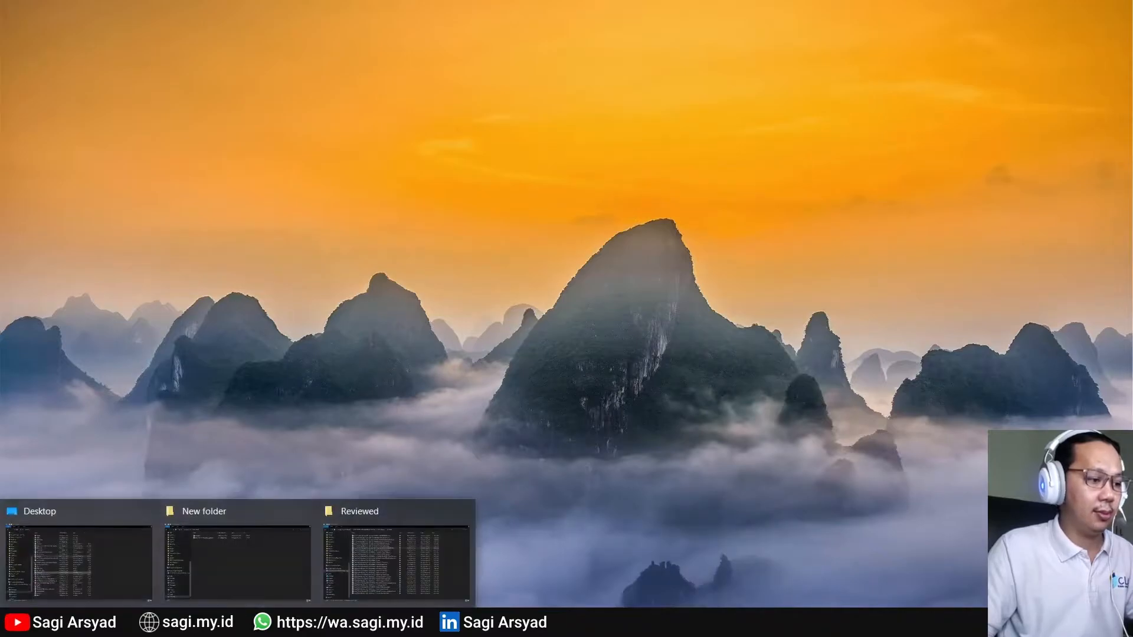
pyautogui.click(249, 569)
pyautogui.doubleClick(268, 114)
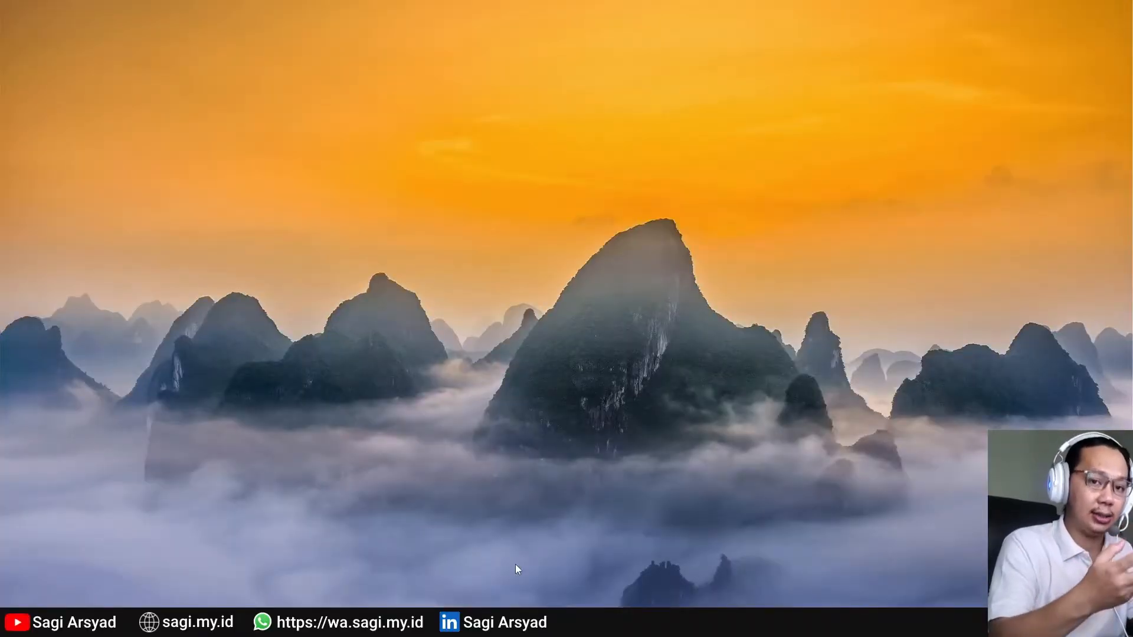
# Step: Switch to the Microsoft Endpoint Manager admin center in the browser and open the configuration profiles for devices
pyautogui.click(544, 623)
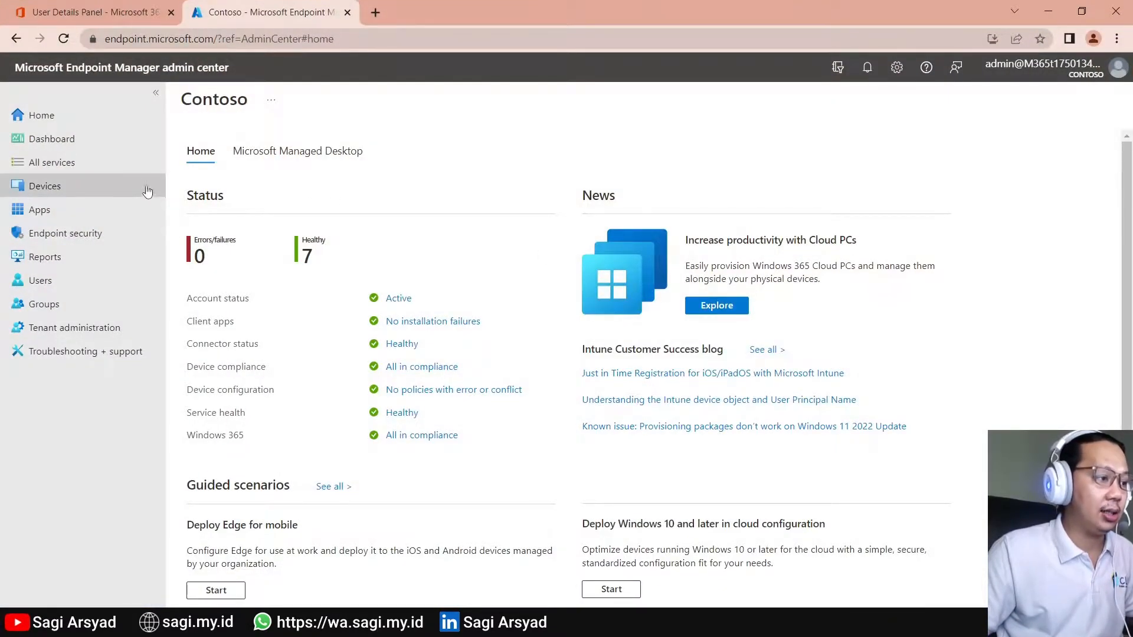
pyautogui.click(82, 189)
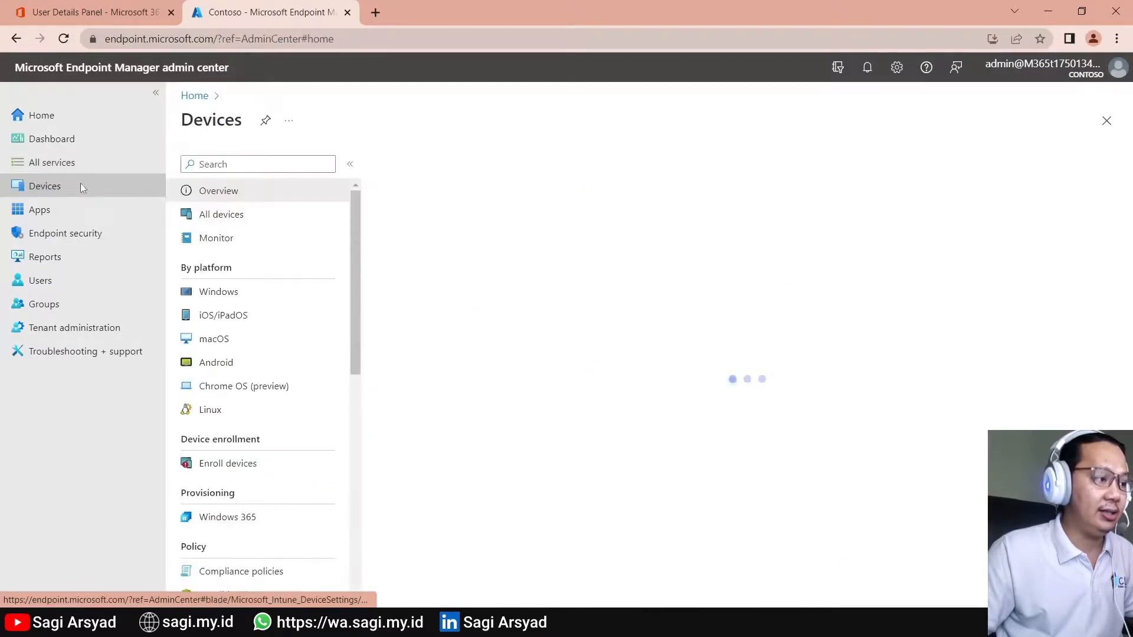
pyautogui.scroll(-2, 267, 339)
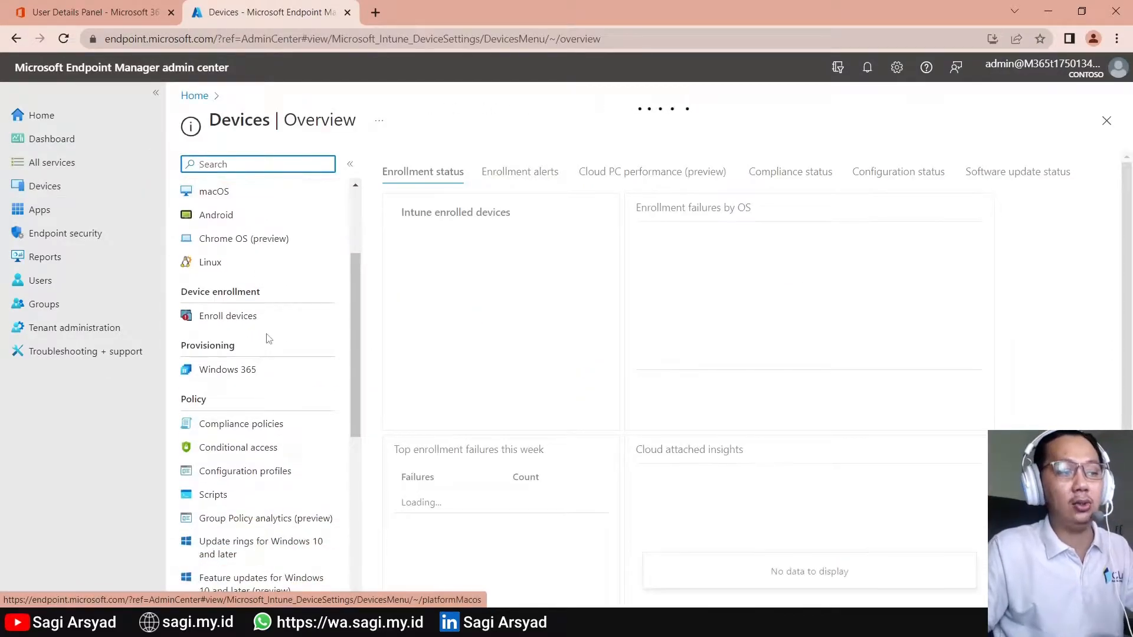
pyautogui.click(242, 472)
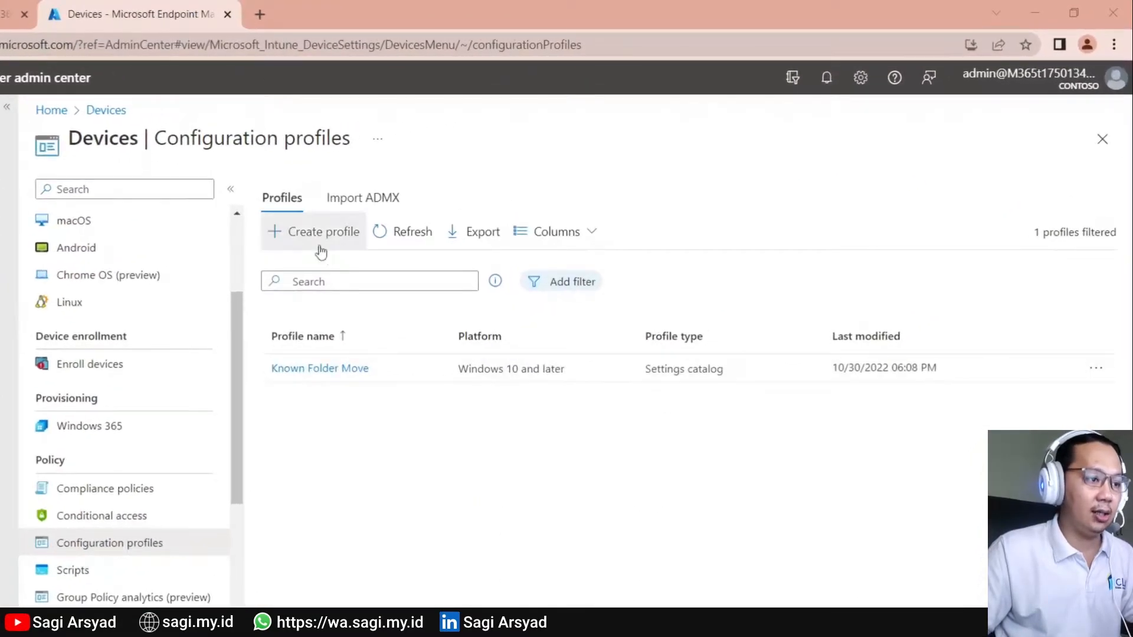
# Step: Create a configuration profile for Windows 10 and later using the Settings catalog profile type
pyautogui.click(321, 250)
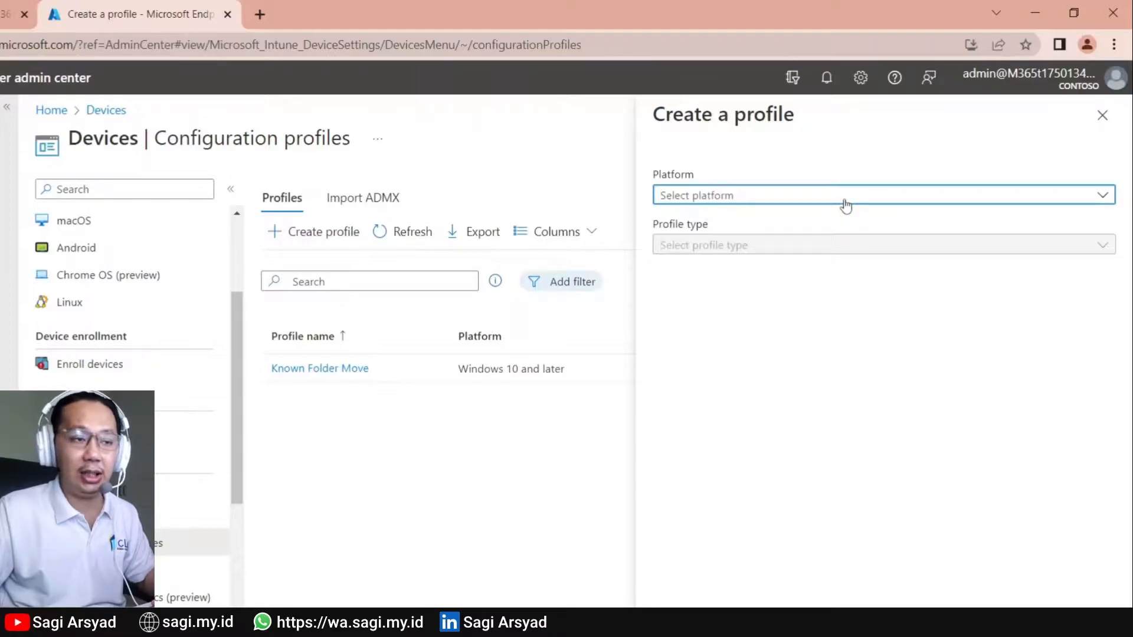
pyautogui.click(846, 203)
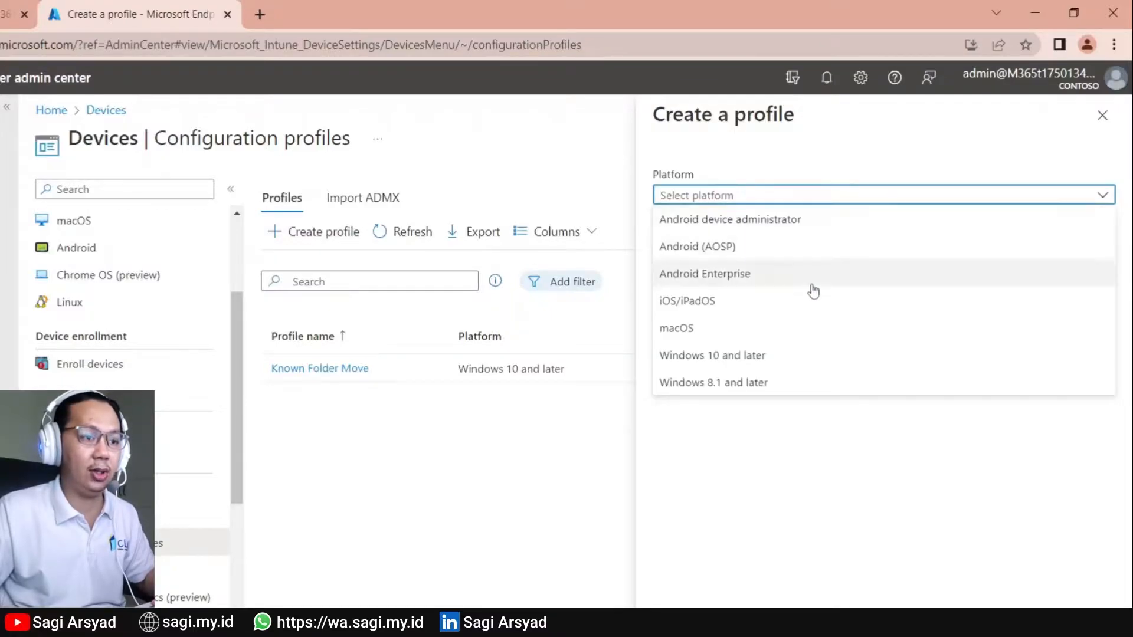
pyautogui.click(790, 354)
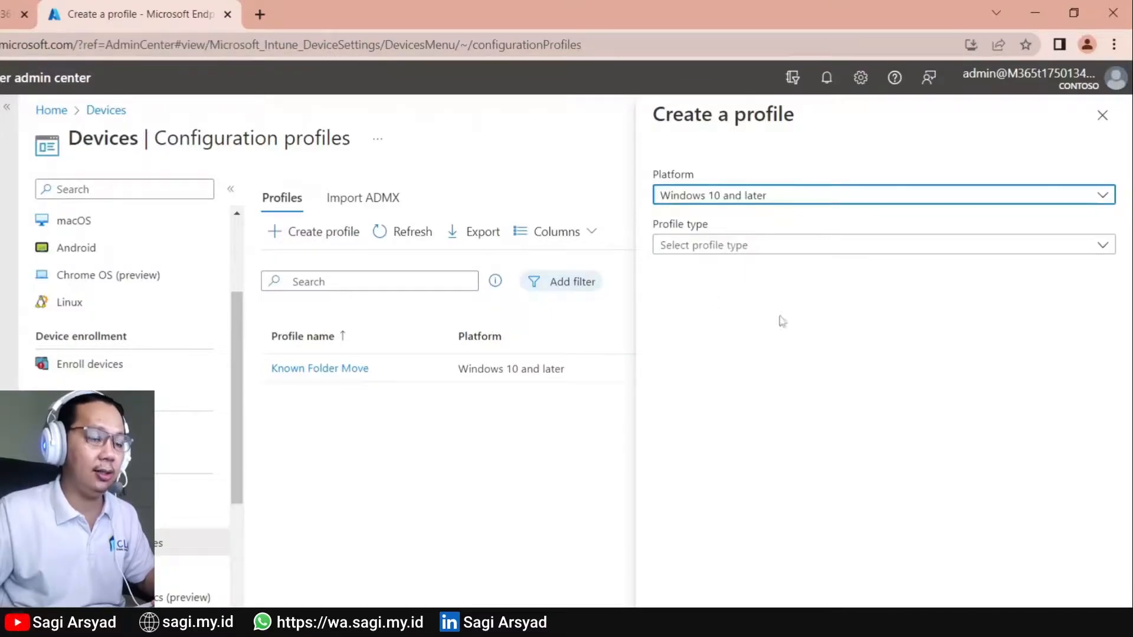
pyautogui.click(769, 249)
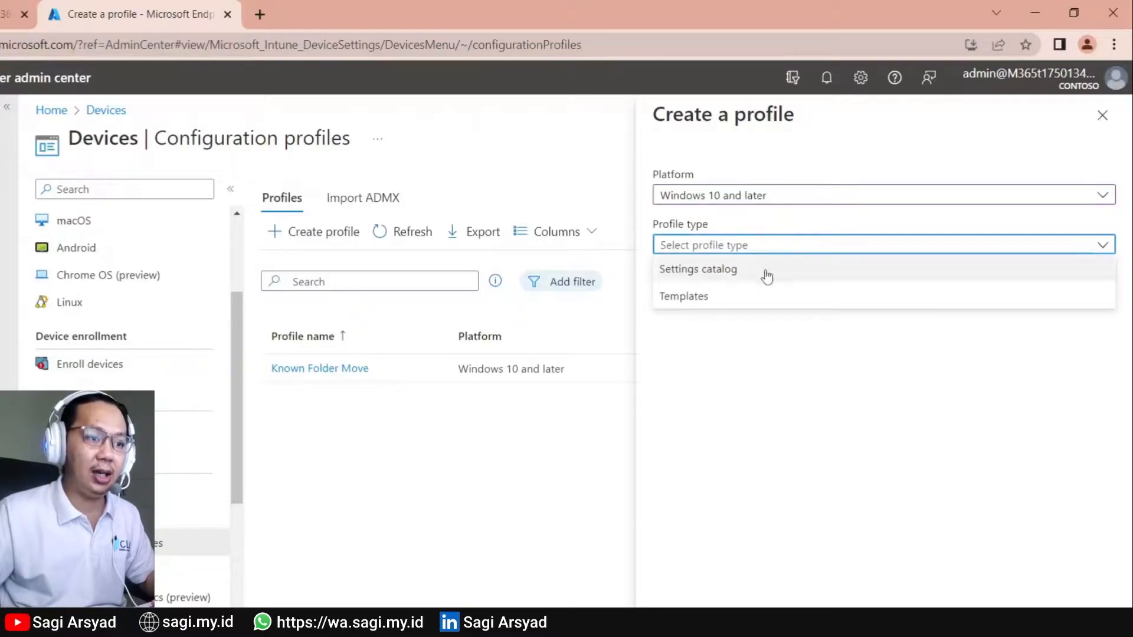
pyautogui.click(764, 274)
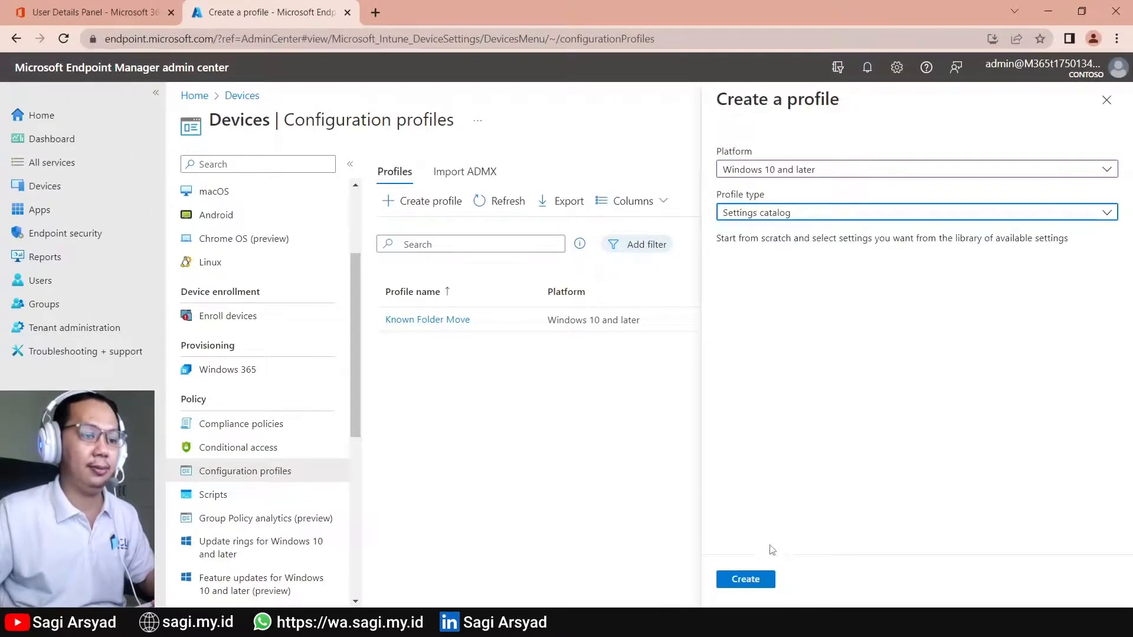
pyautogui.click(764, 579)
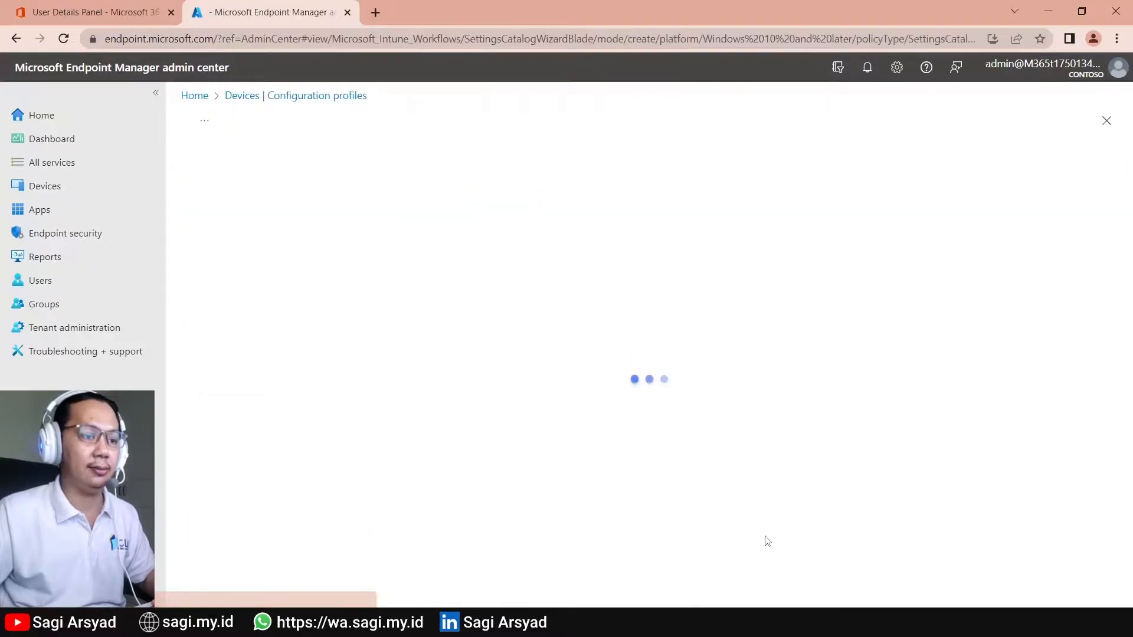
# Step: Name the profile RDP Redirection and continue to its configuration settings
pyautogui.click(396, 210)
pyautogui.write('RDP Redirection')
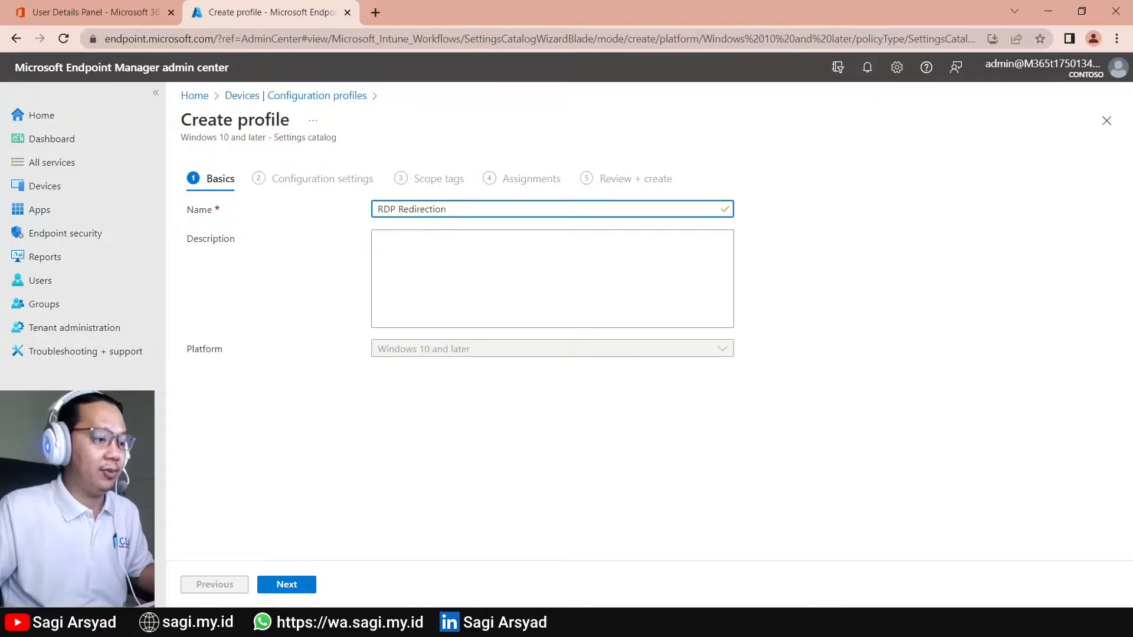
pyautogui.click(286, 585)
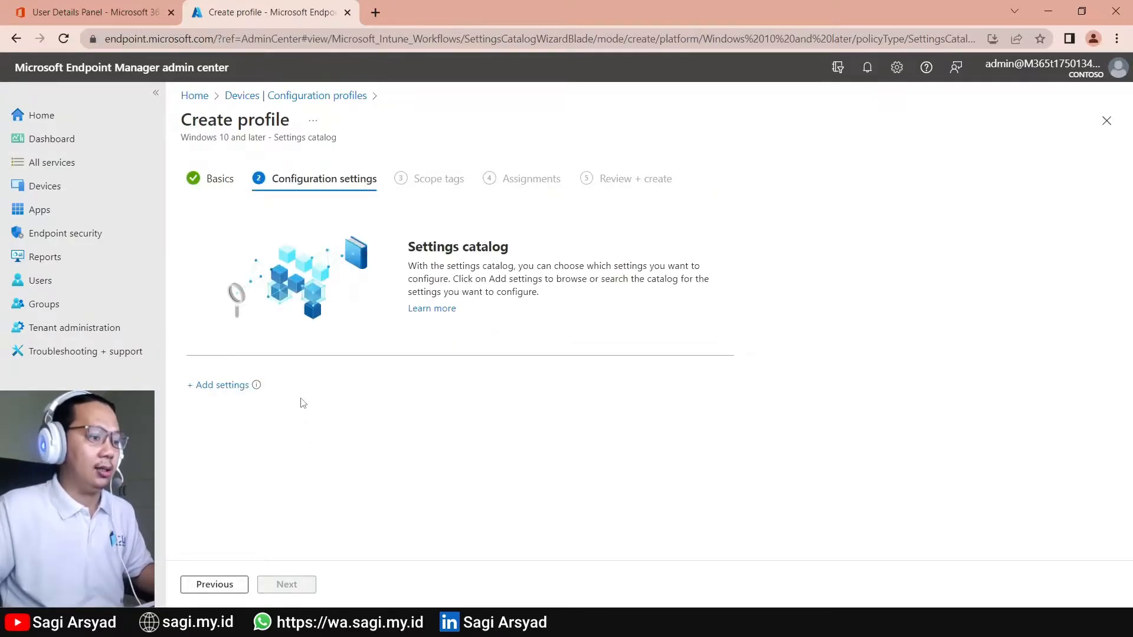
# Step: Open the settings picker and browse Administrative Templates to Windows Components, Remote Desktop Services, Remote Desktop Session Host, Device and Resource Redirection
pyautogui.click(227, 386)
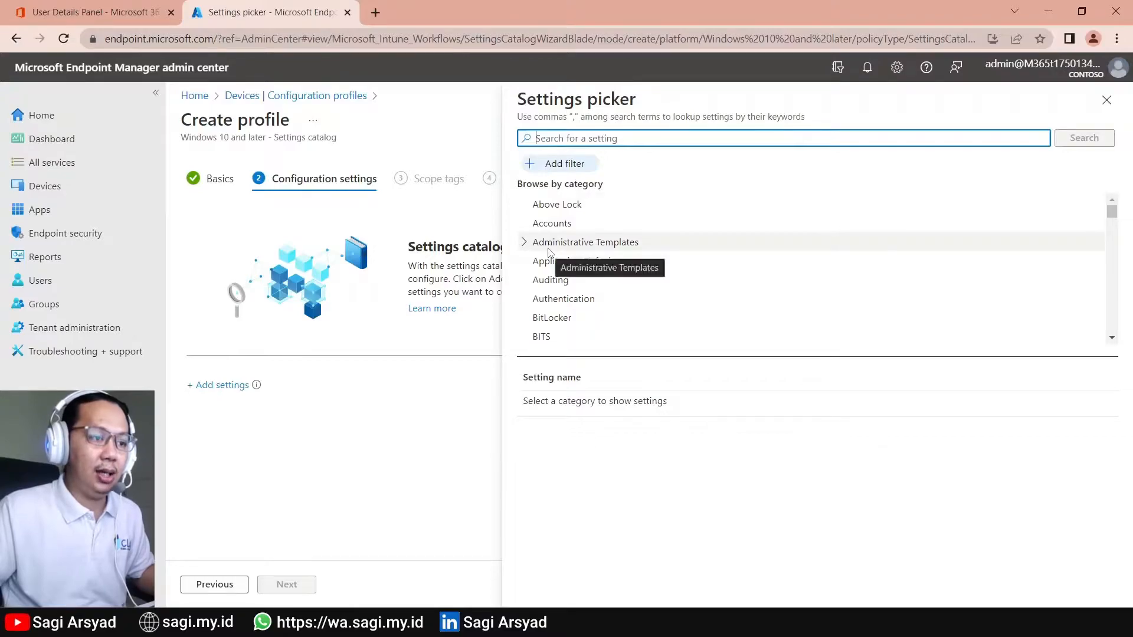
pyautogui.click(537, 244)
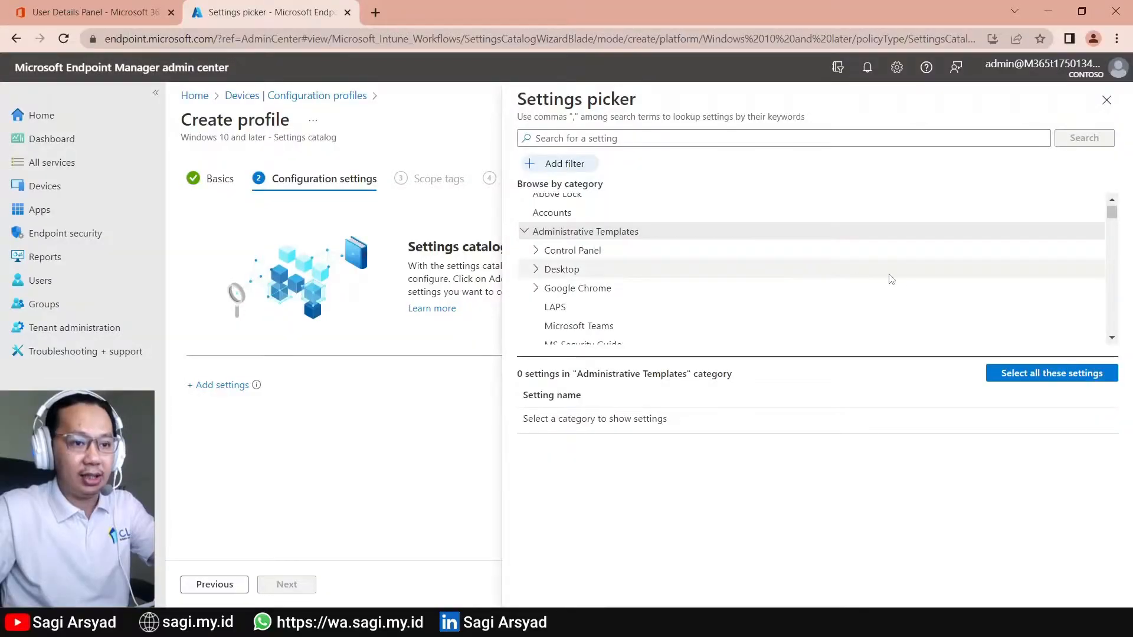
pyautogui.click(1112, 338)
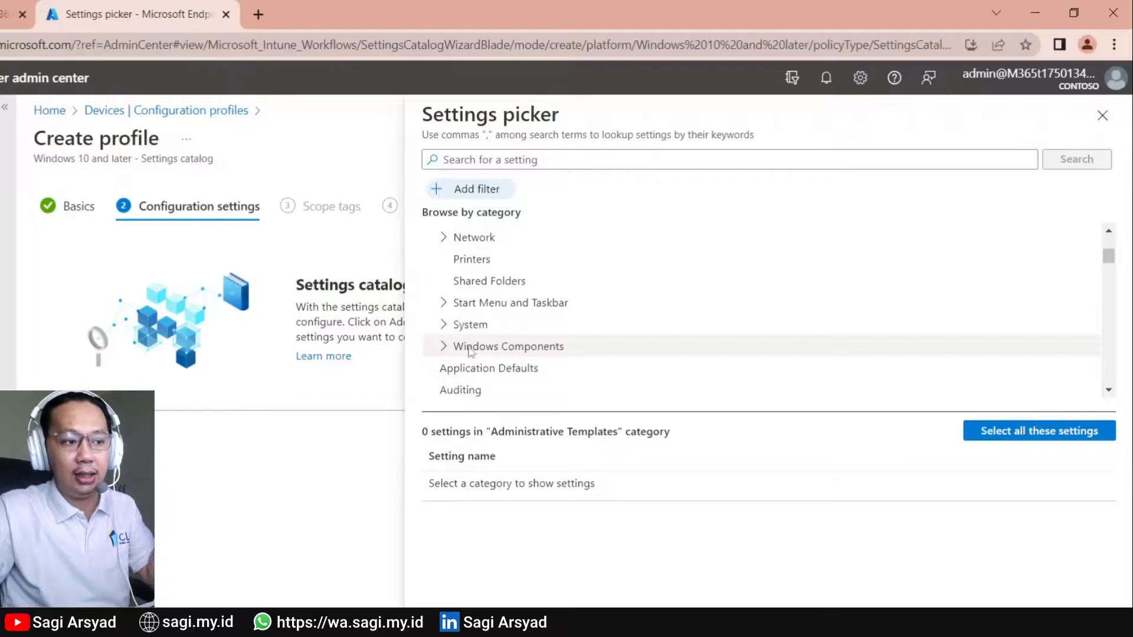
pyautogui.click(443, 348)
pyautogui.scroll(-5, 488, 350)
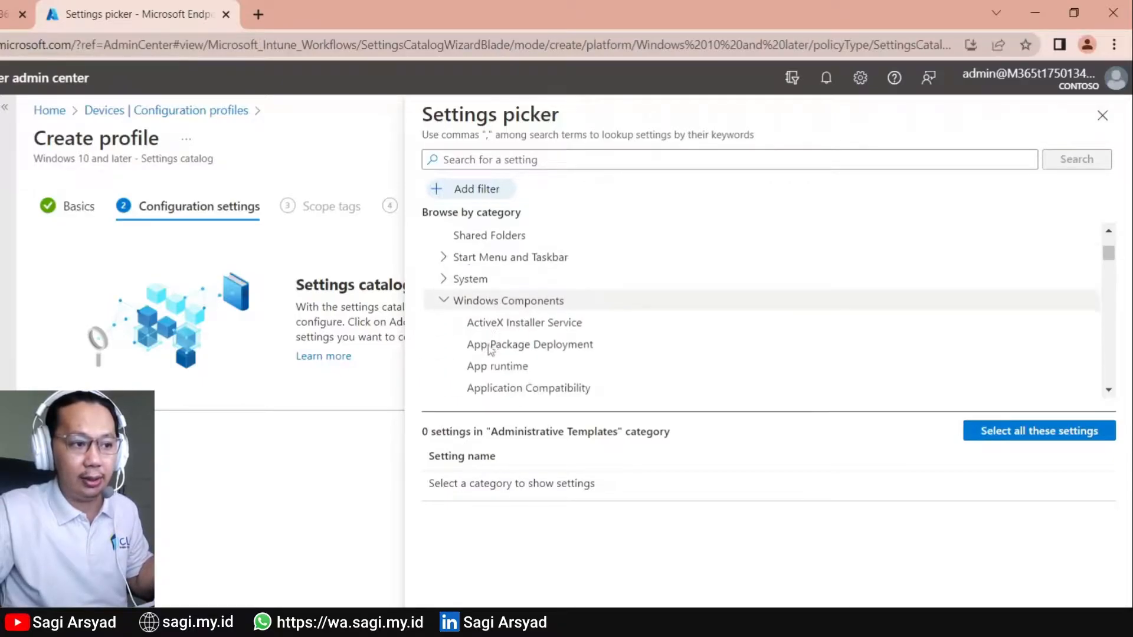
pyautogui.scroll(-5, 489, 350)
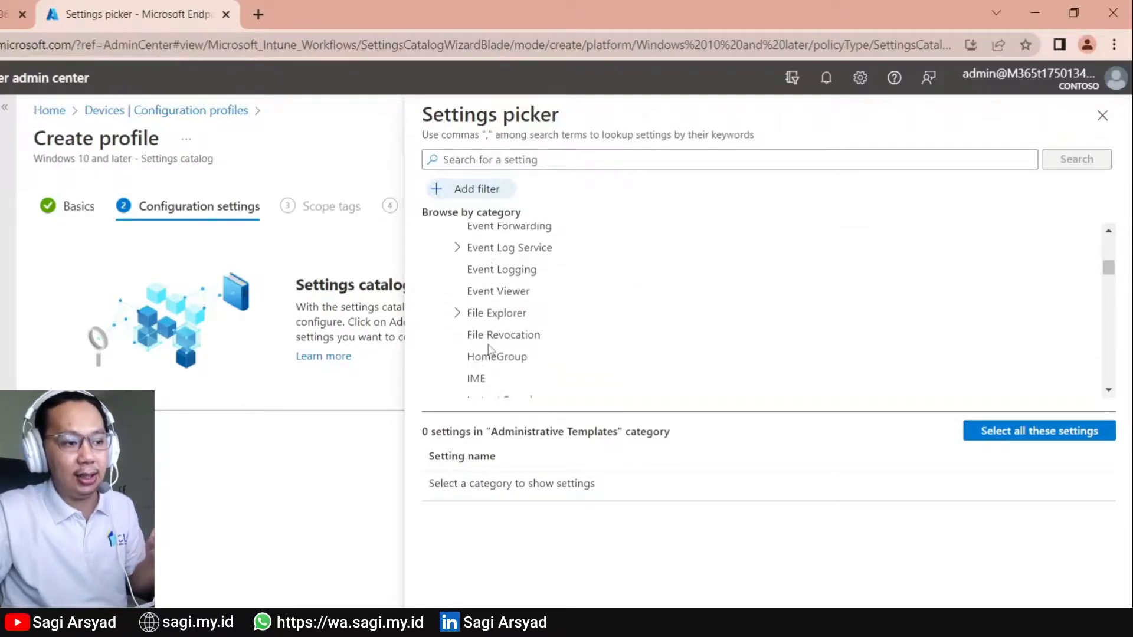
pyautogui.scroll(-2, 488, 350)
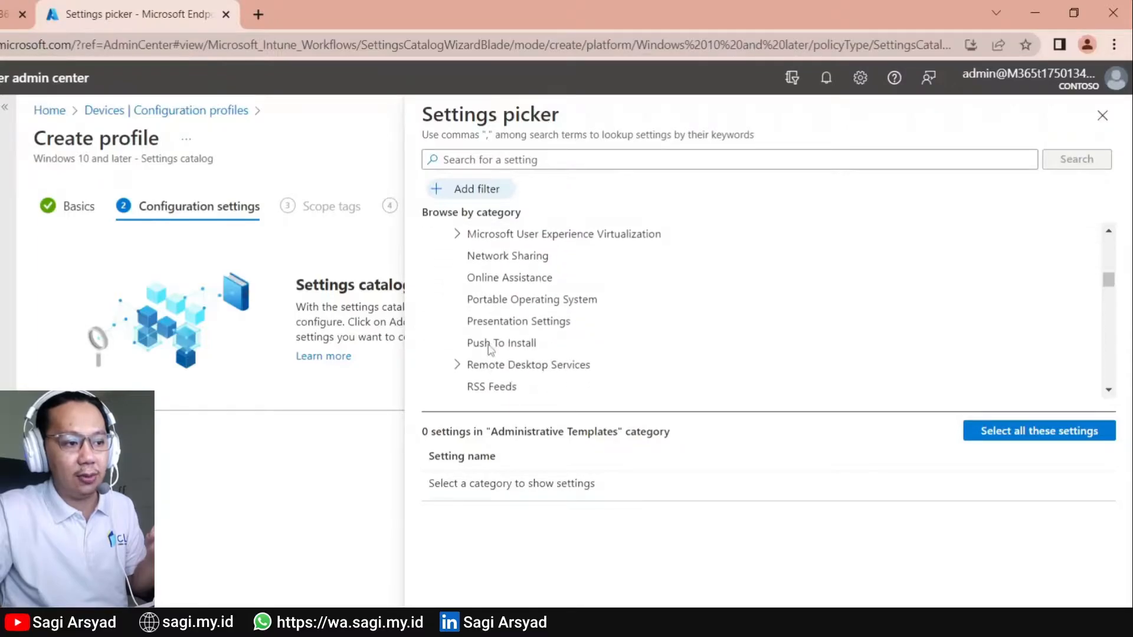
pyautogui.click(525, 367)
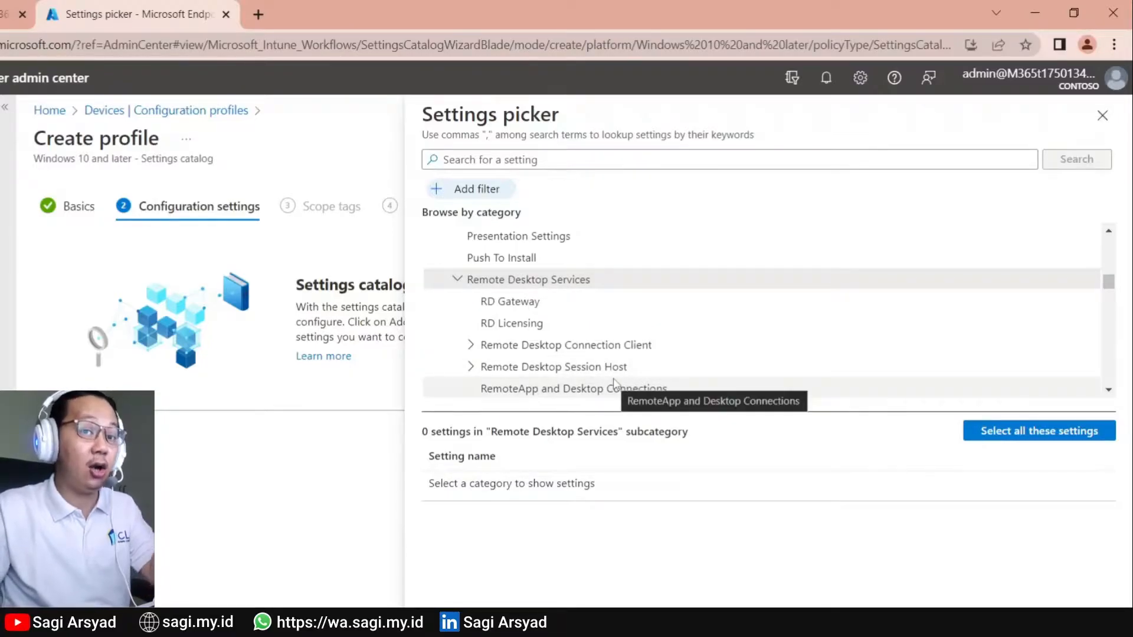
pyautogui.click(469, 371)
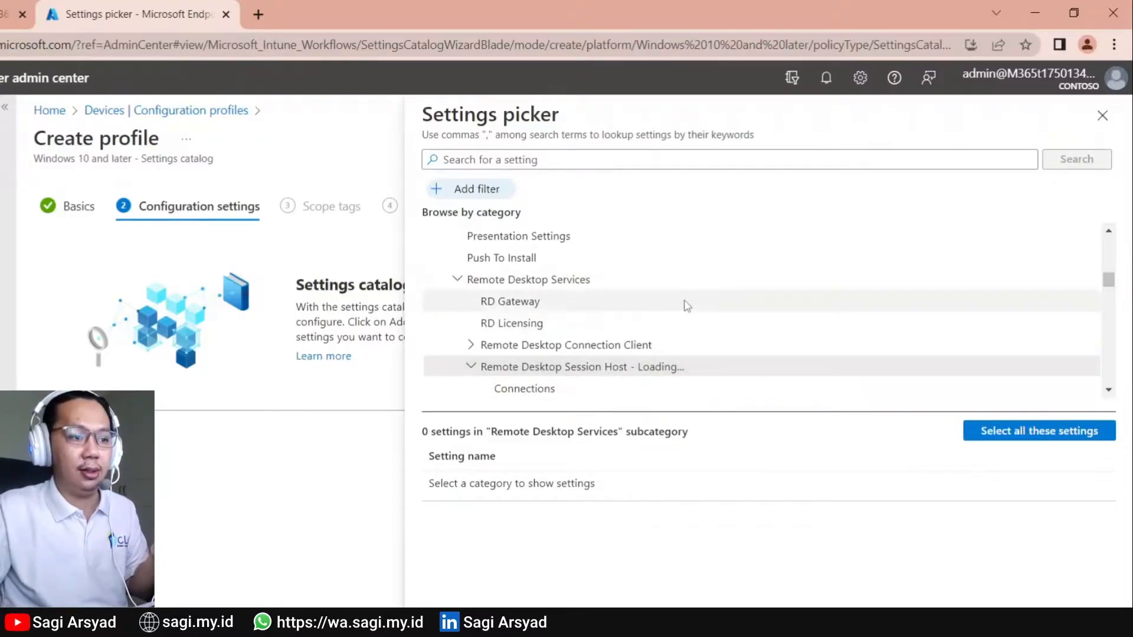
pyautogui.scroll(-3, 686, 305)
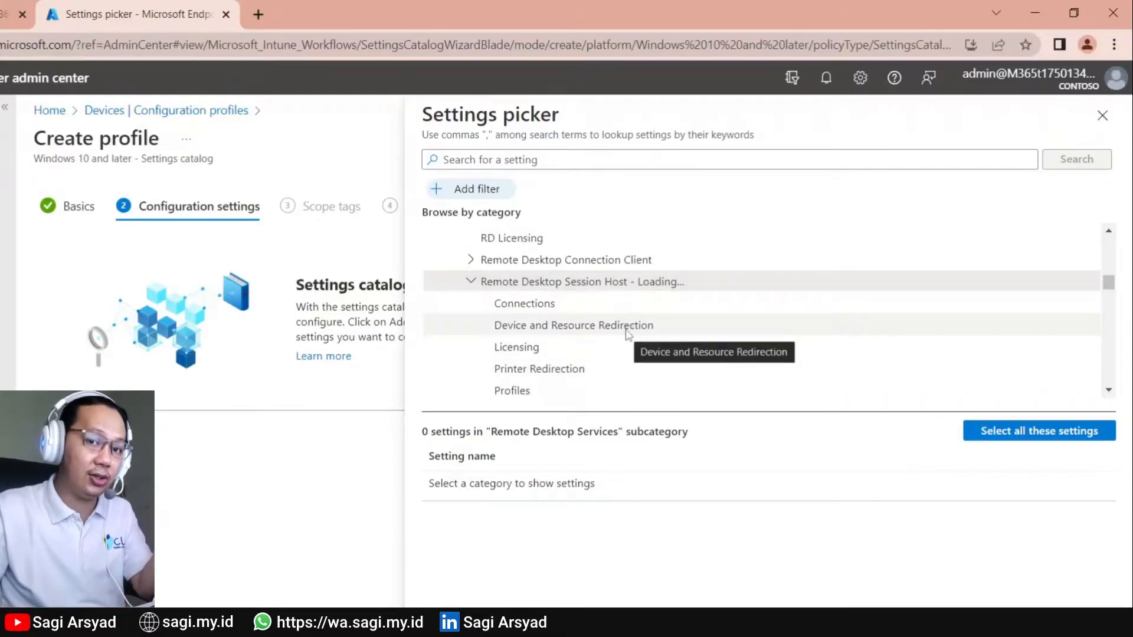
pyautogui.click(627, 328)
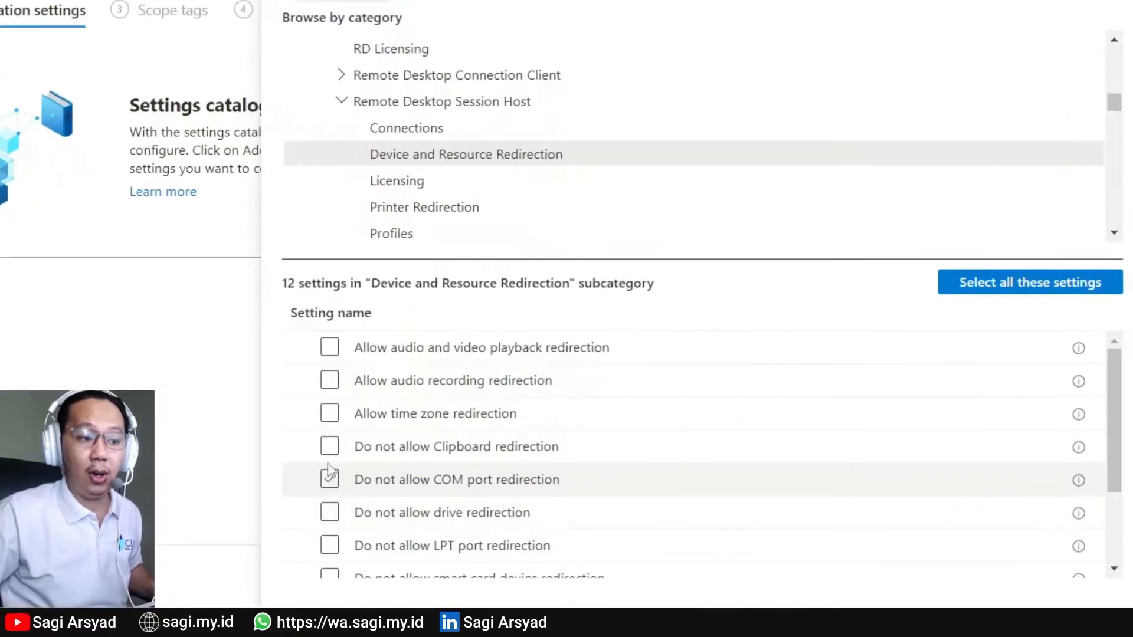
# Step: Add the settings that disallow Clipboard, drive, LPT port, COM port, smart card device and supported Plug and Play device redirection, and close the picker
pyautogui.click(329, 450)
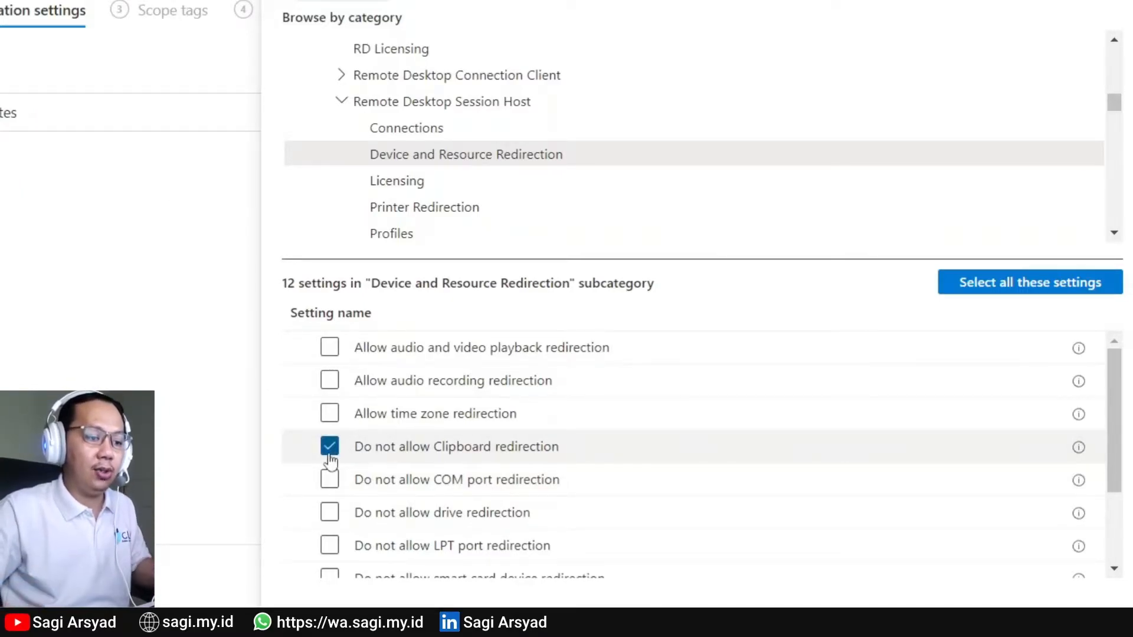
pyautogui.scroll(-3, 432, 430)
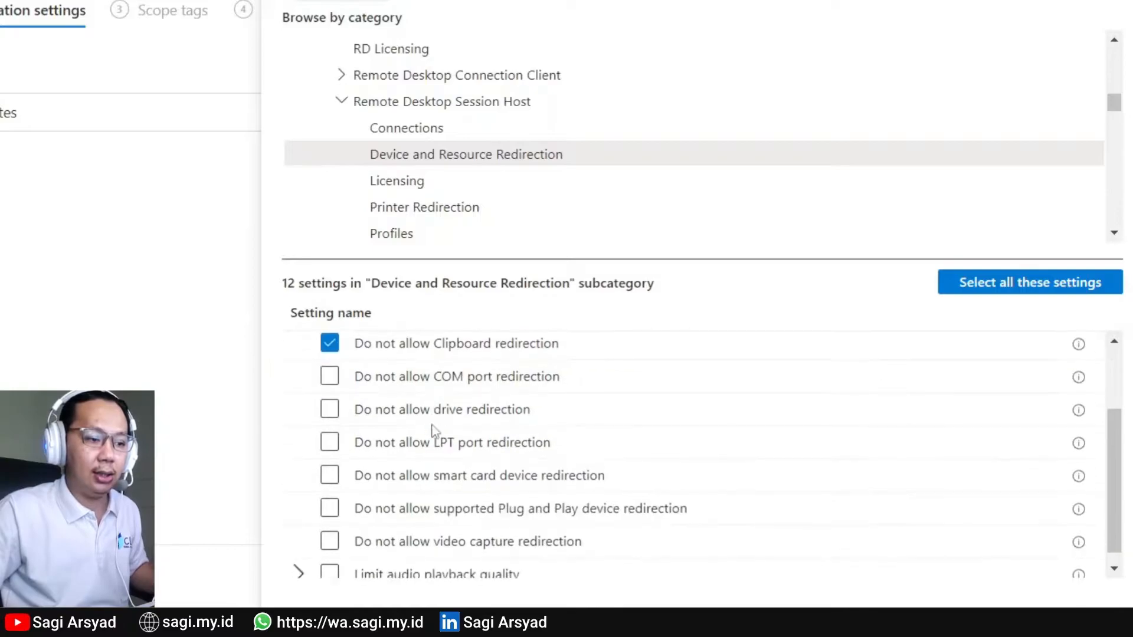
pyautogui.click(330, 412)
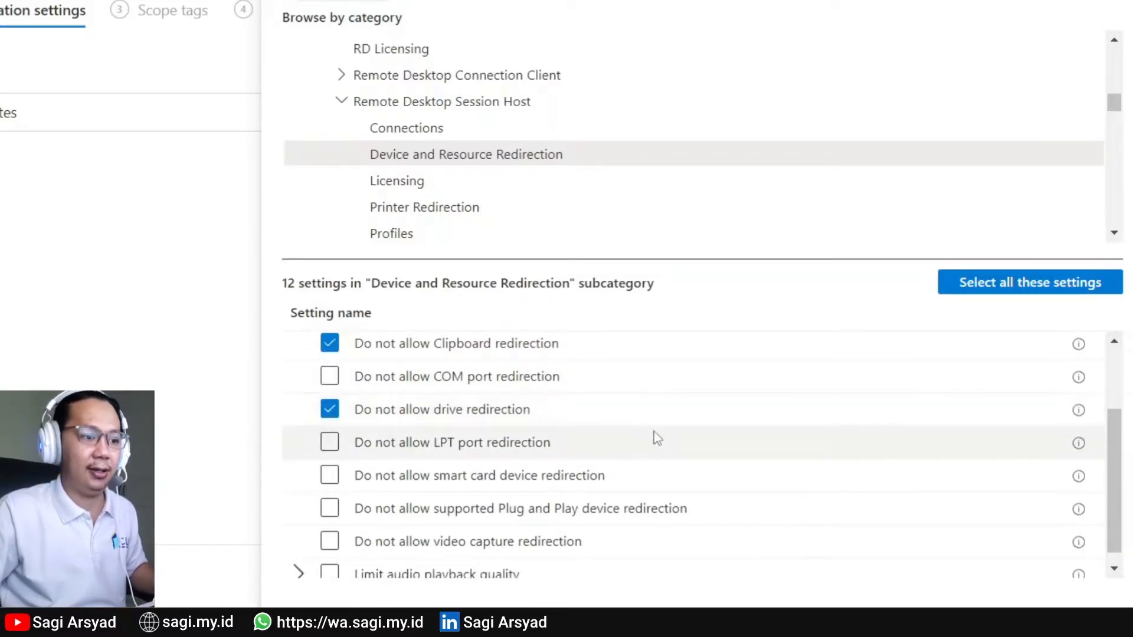
pyautogui.scroll(-1, 657, 439)
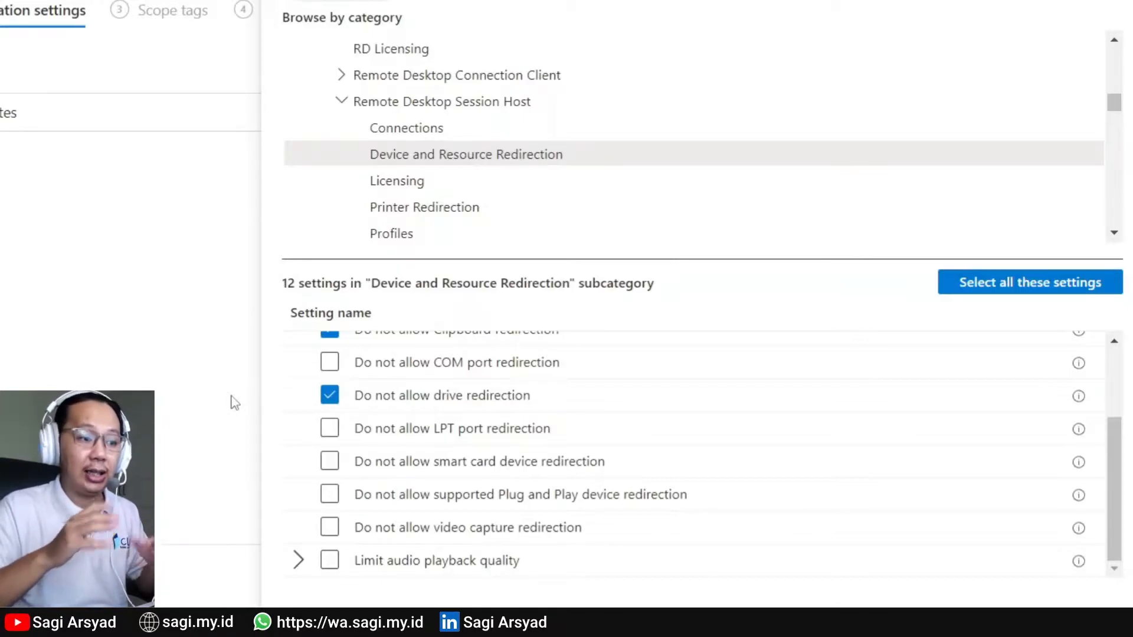
pyautogui.scroll(2, 531, 507)
pyautogui.scroll(-2, 443, 472)
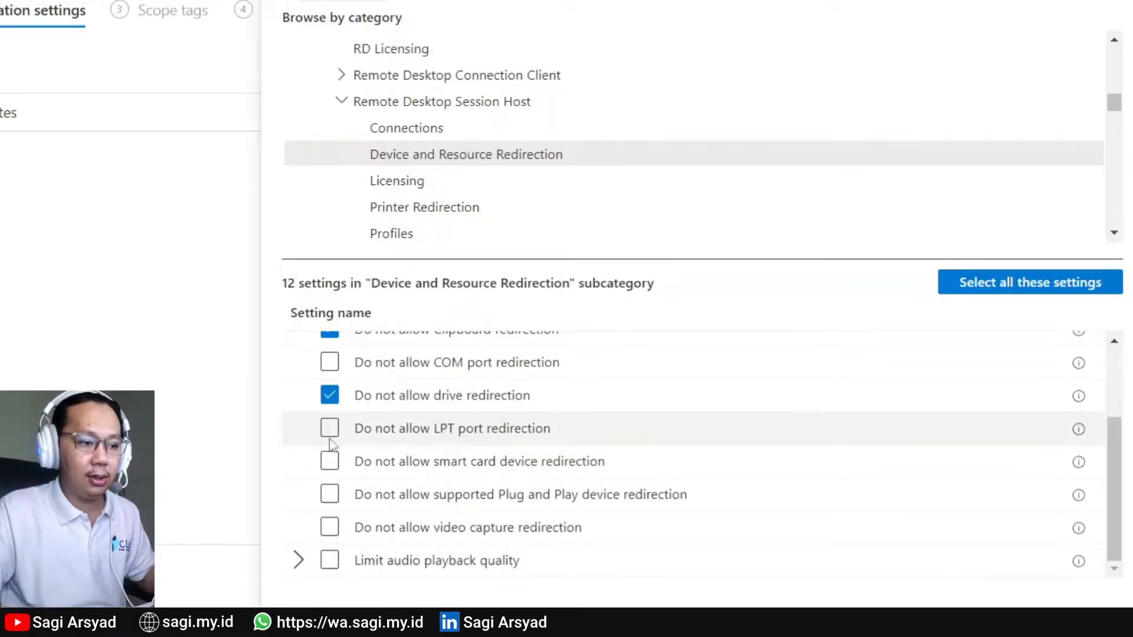
pyautogui.click(329, 429)
pyautogui.click(329, 362)
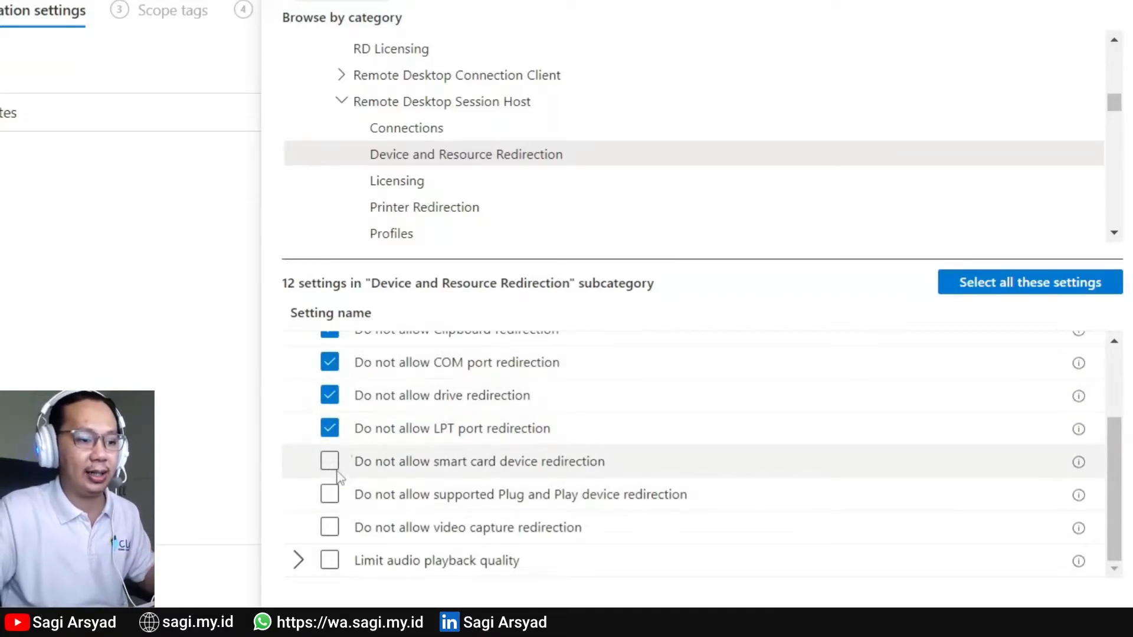
pyautogui.click(330, 461)
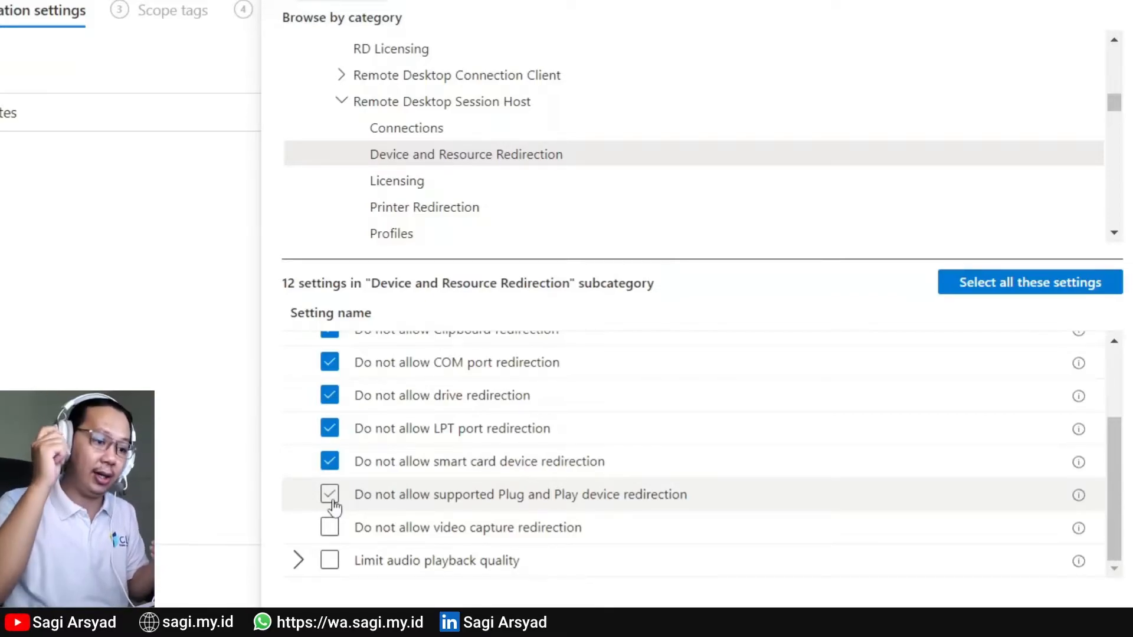
pyautogui.click(330, 496)
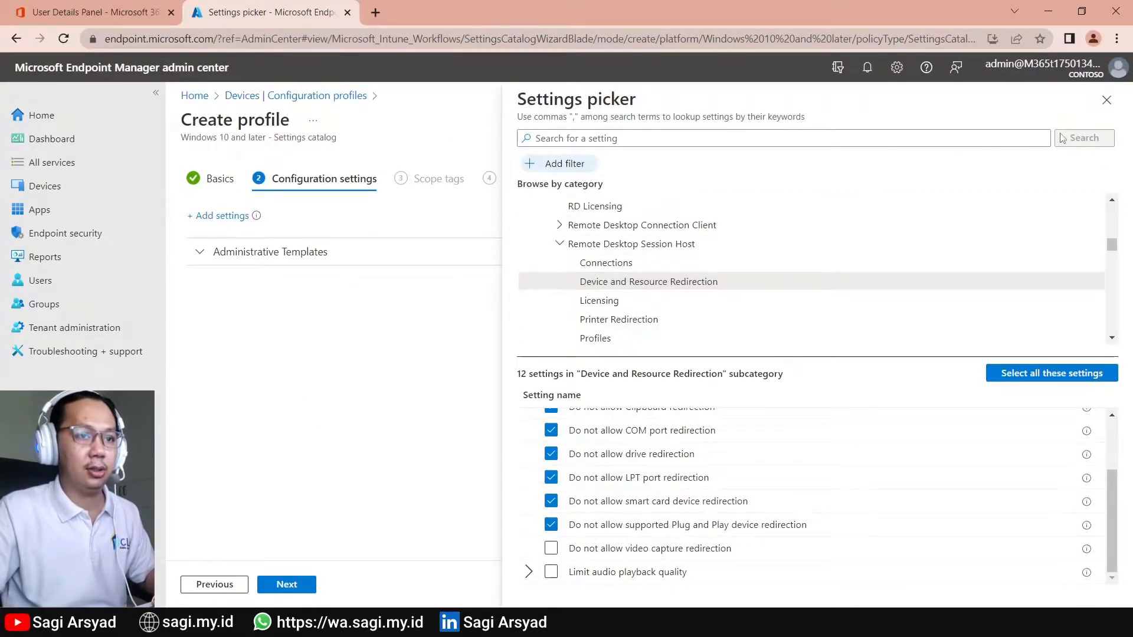
pyautogui.click(1106, 101)
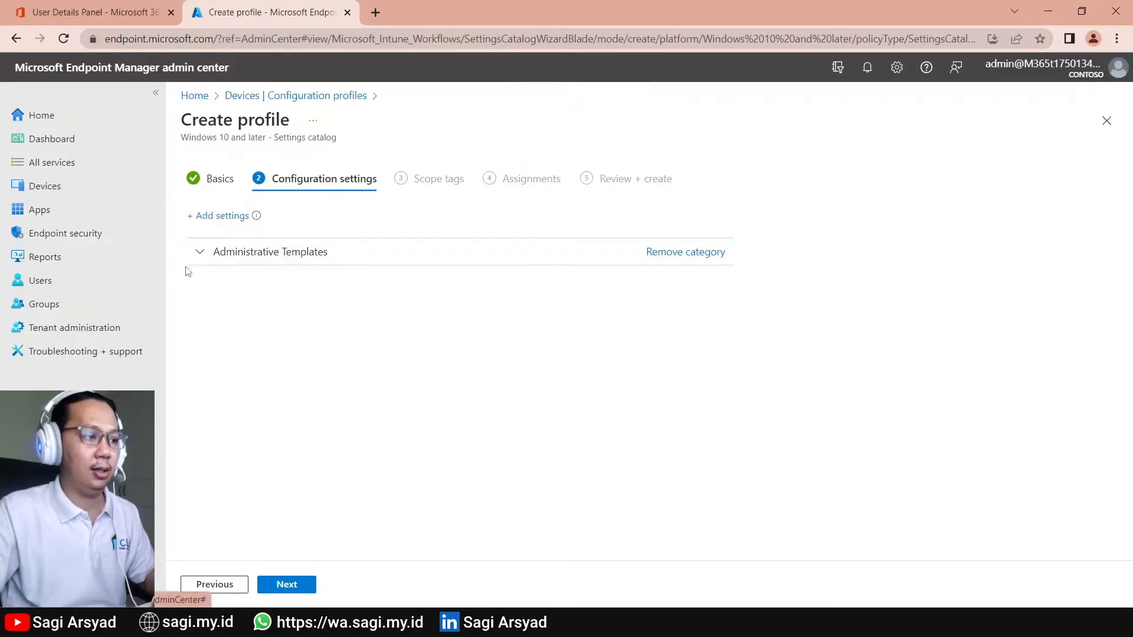
# Step: Expand the Administrative Templates settings and enable all six Do not allow settings for Device and Resource Redirection
pyautogui.click(195, 254)
pyautogui.scroll(-2, 364, 332)
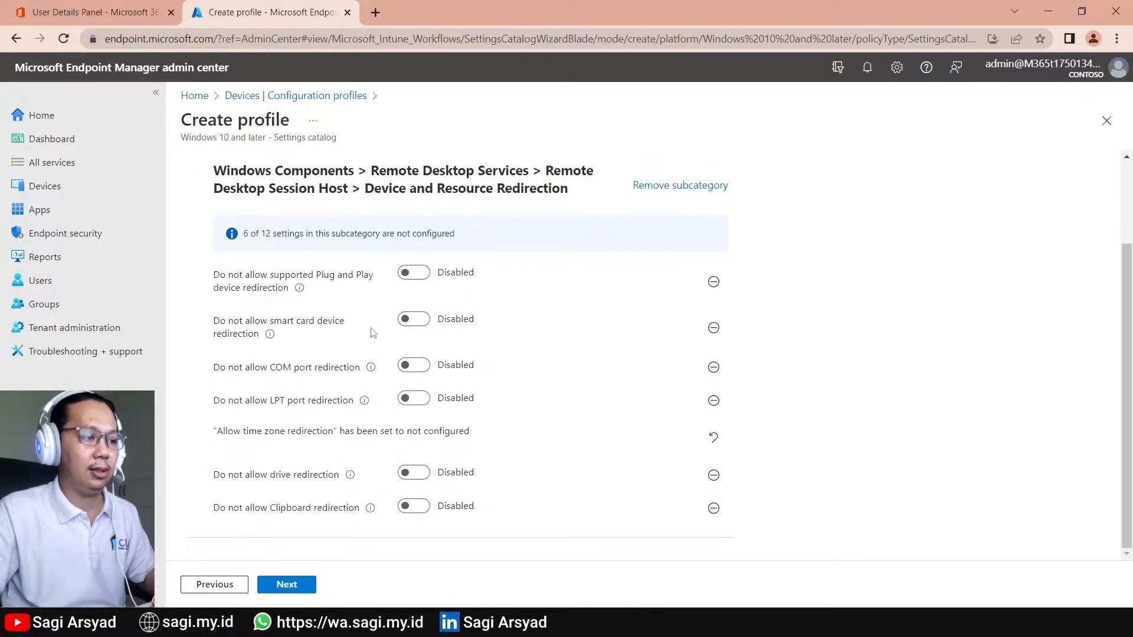
pyautogui.click(414, 272)
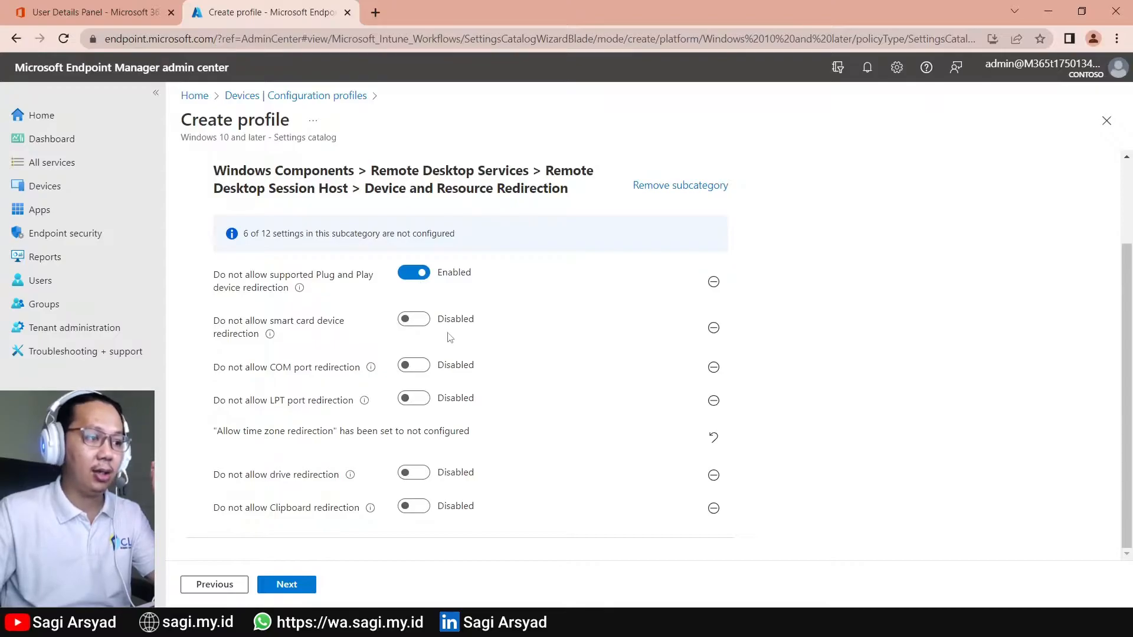
pyautogui.click(412, 324)
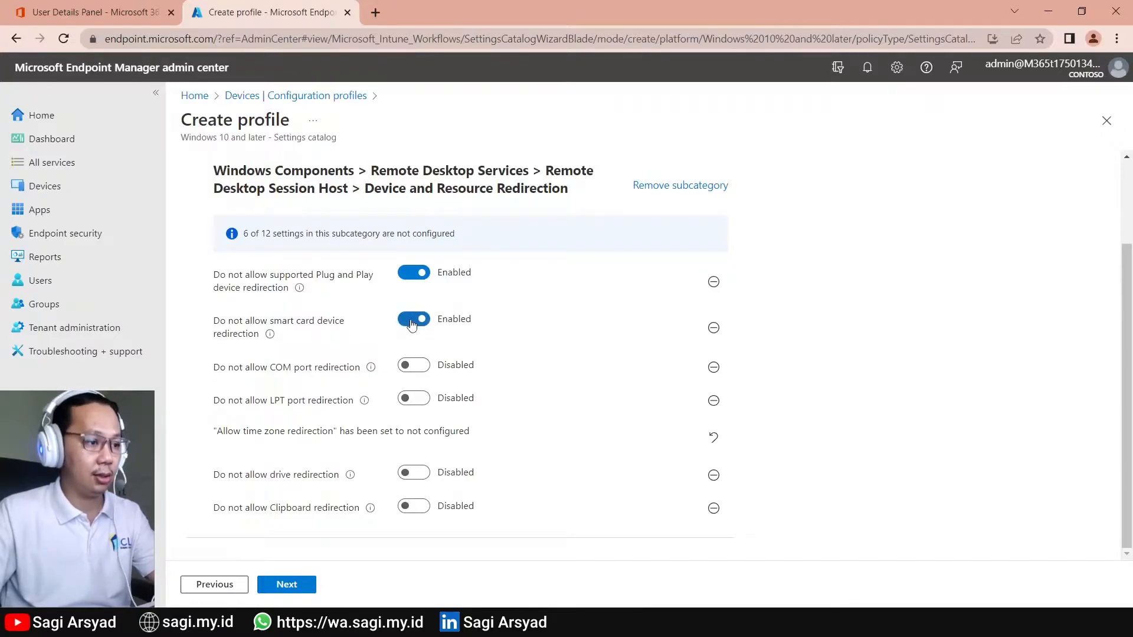
pyautogui.click(414, 367)
pyautogui.click(412, 400)
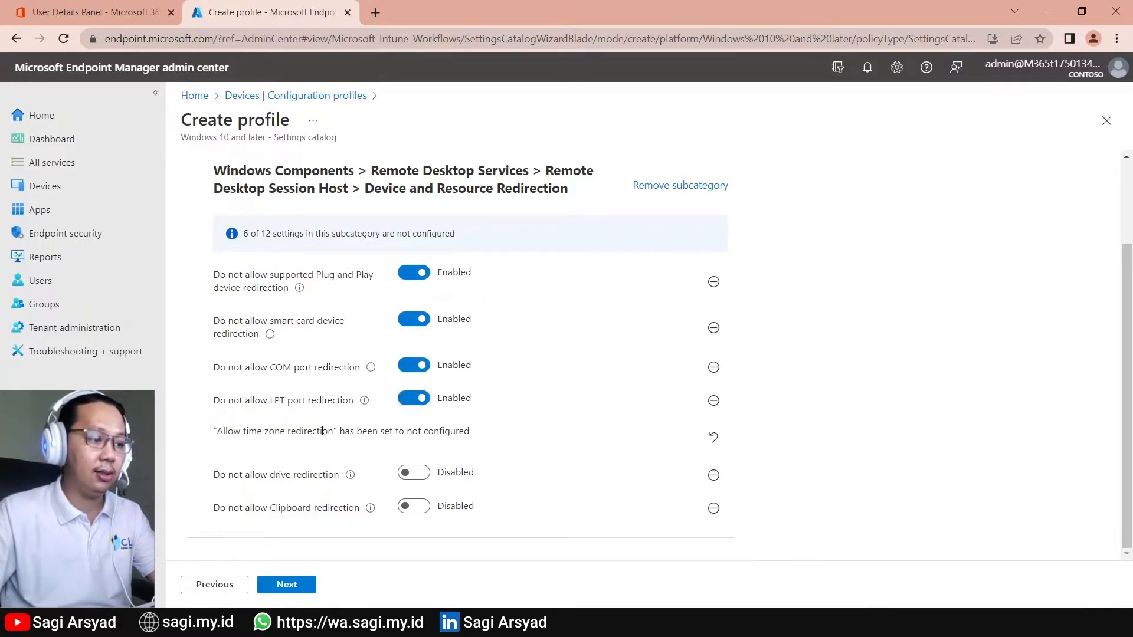
pyautogui.click(423, 515)
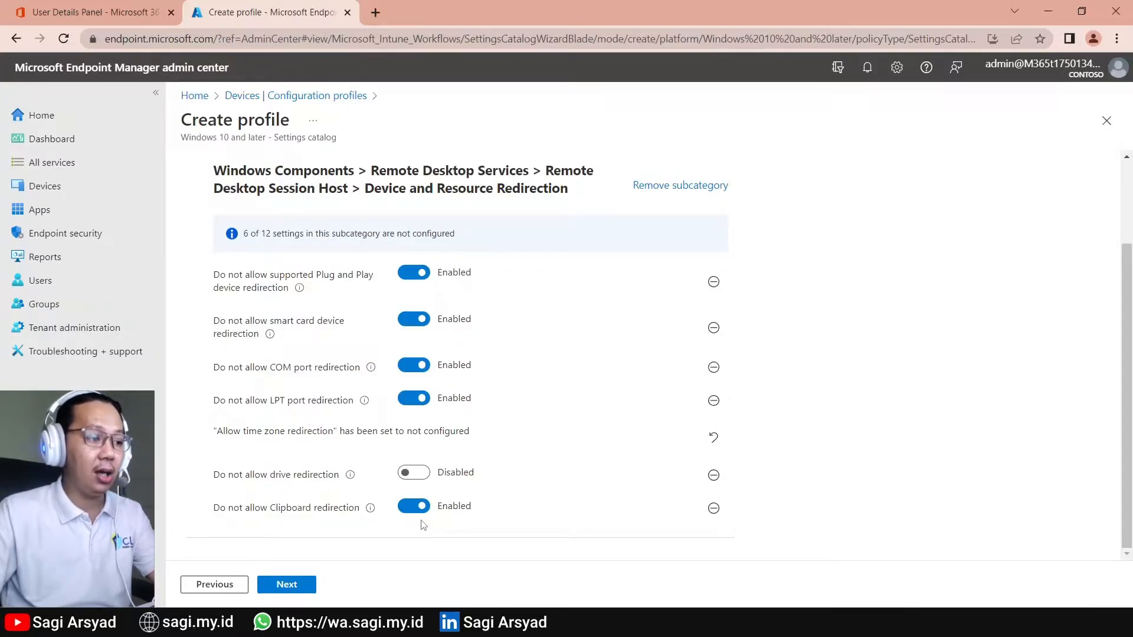
pyautogui.click(405, 472)
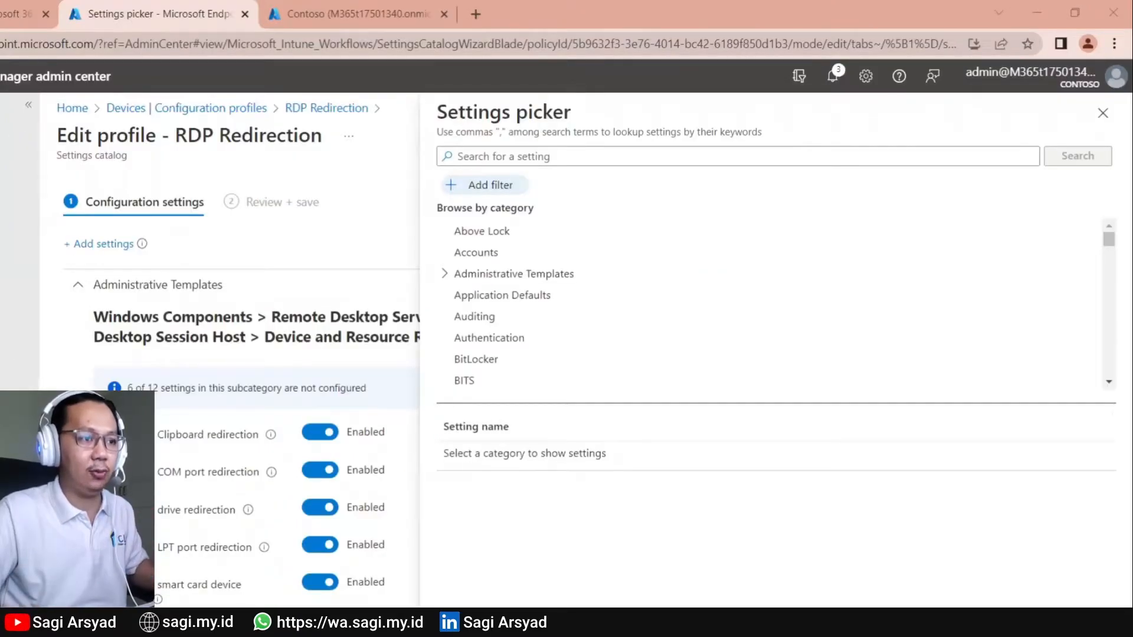
# Step: Find the Printer Redirection subcategory by searching for printer, then add and enable Do not allow client printer redirection in the RDP Redirection profile
pyautogui.click(603, 155)
pyautogui.write('printer')
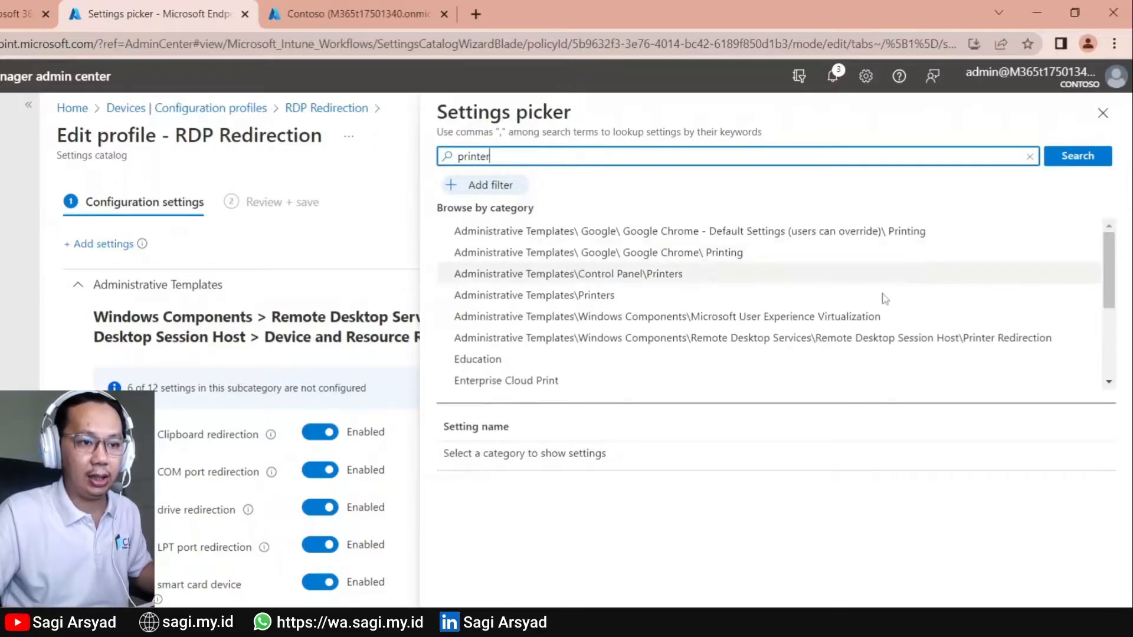
pyautogui.click(966, 342)
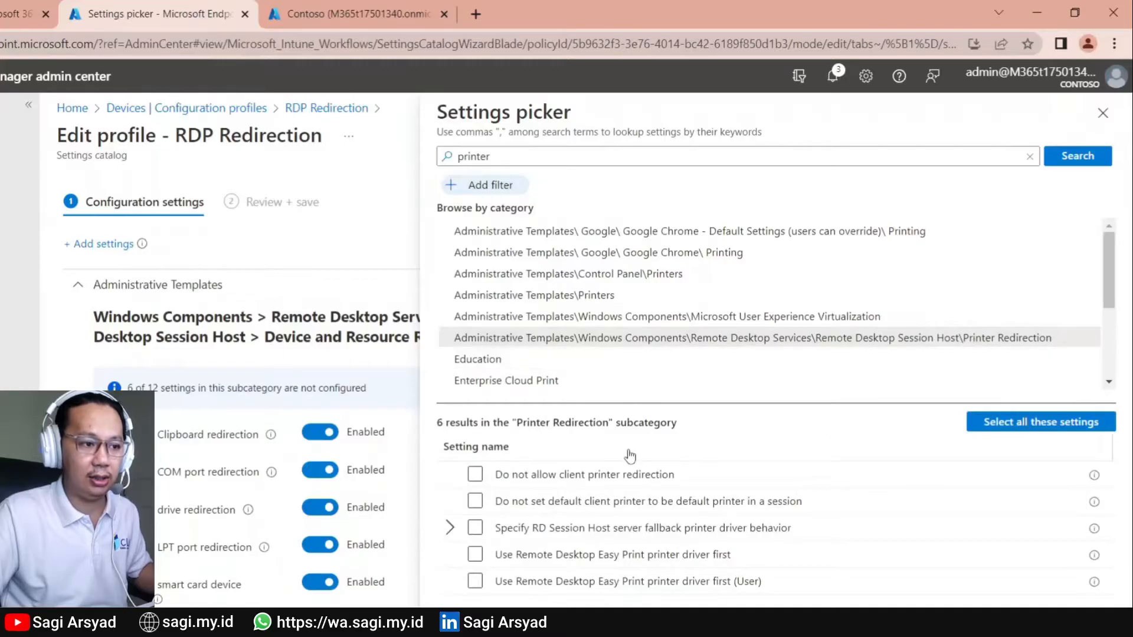
pyautogui.click(475, 481)
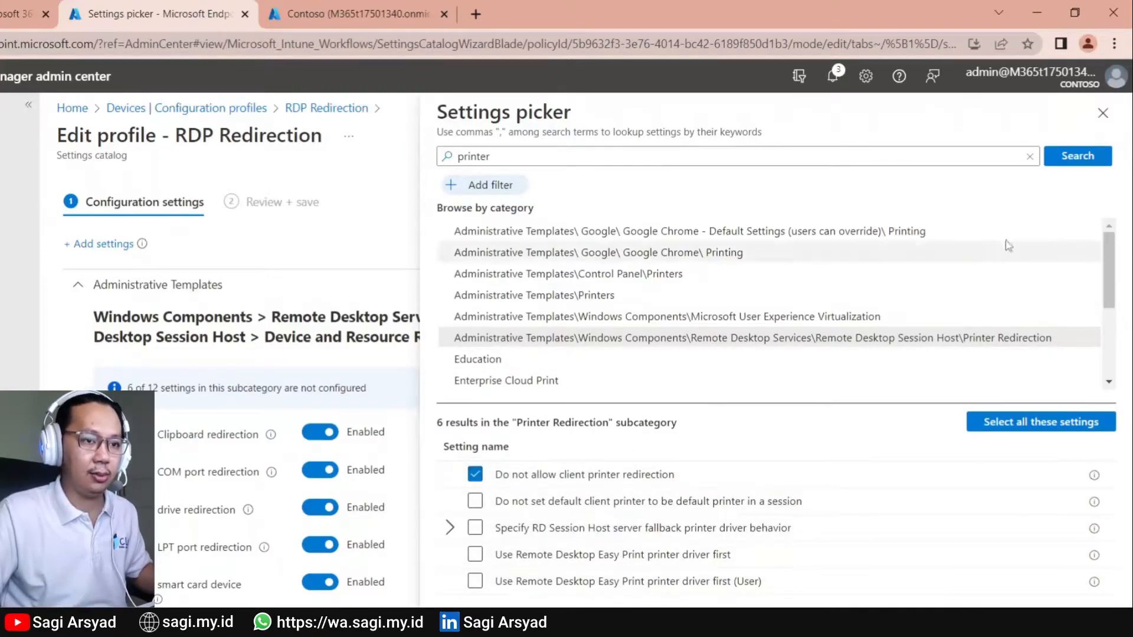
pyautogui.click(1103, 112)
pyautogui.scroll(-5, 303, 535)
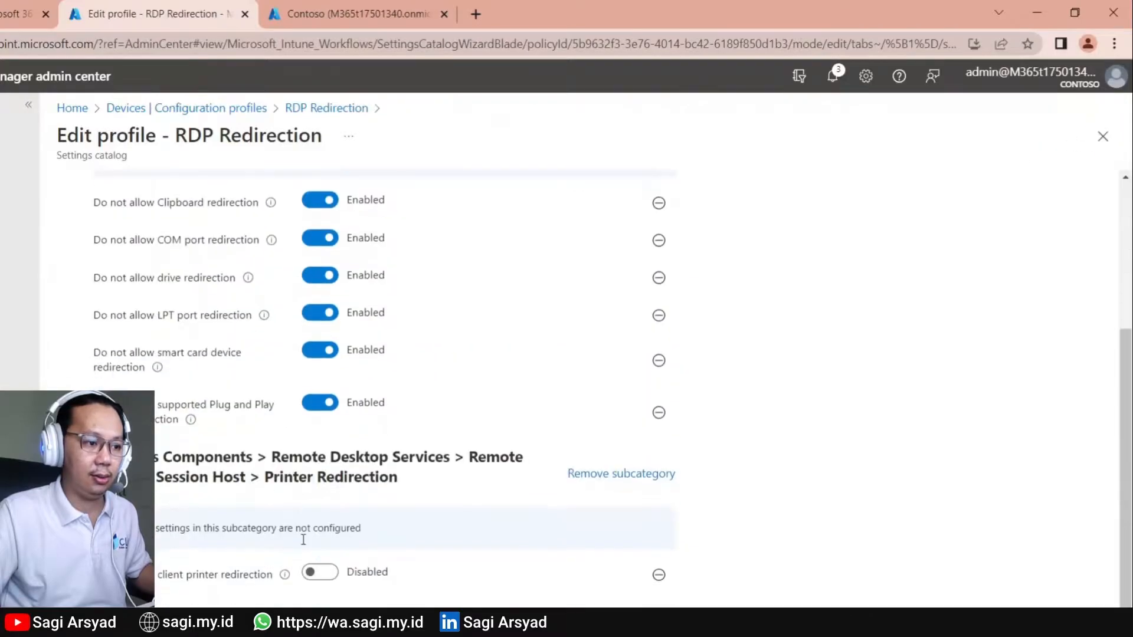
pyautogui.click(334, 576)
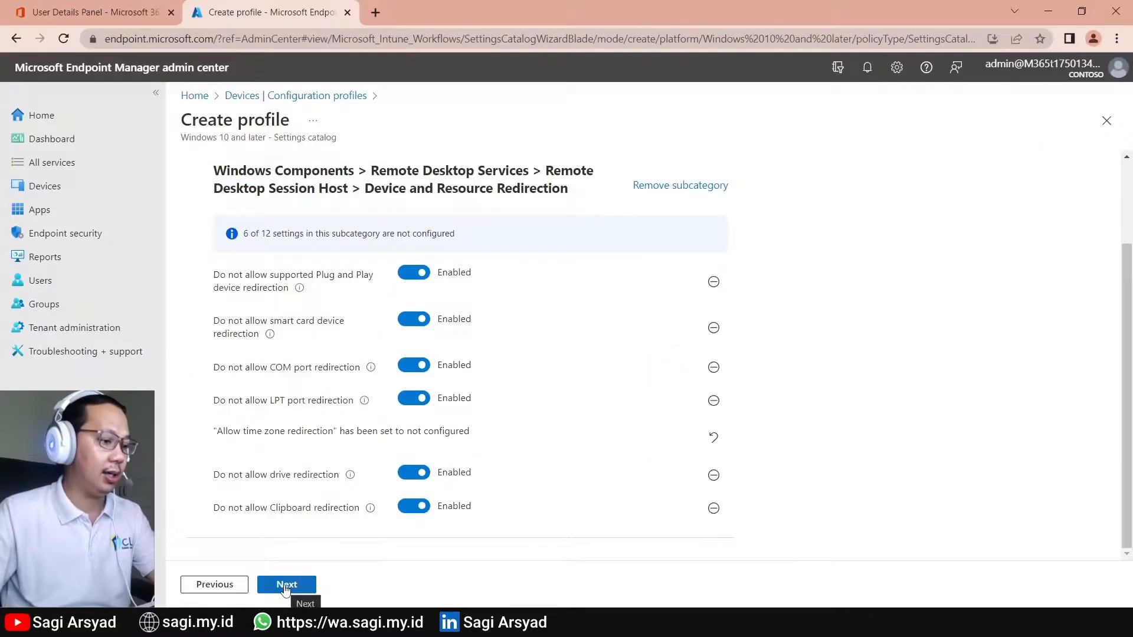
# Step: Keep the Default scope tag, assign the profile to the CPC-User group, and continue to the review page
pyautogui.click(285, 586)
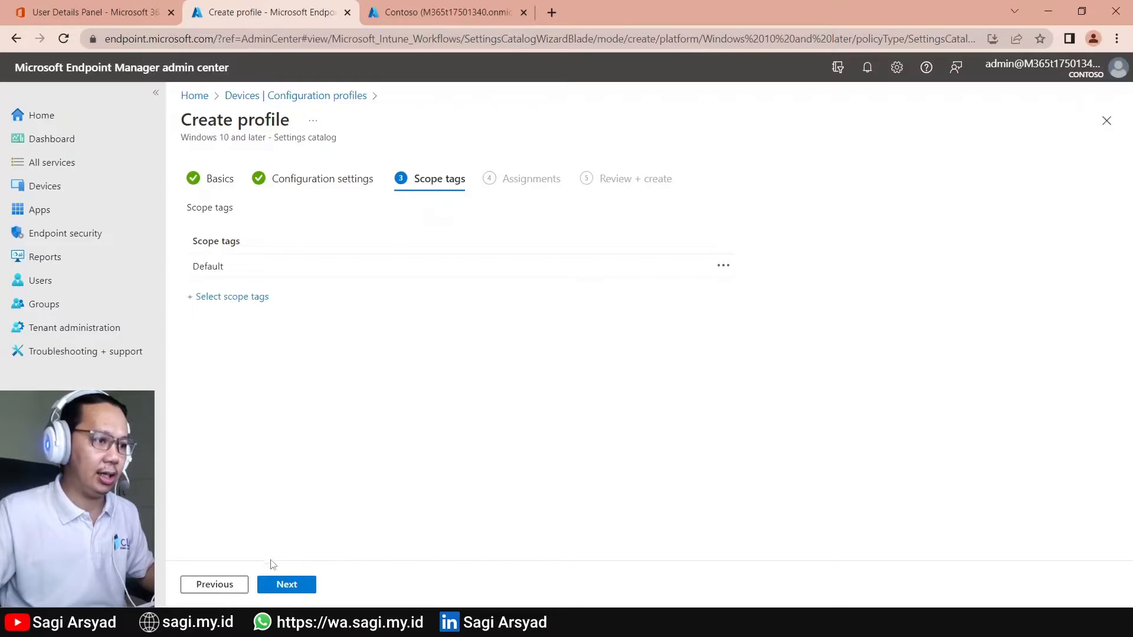
pyautogui.click(277, 588)
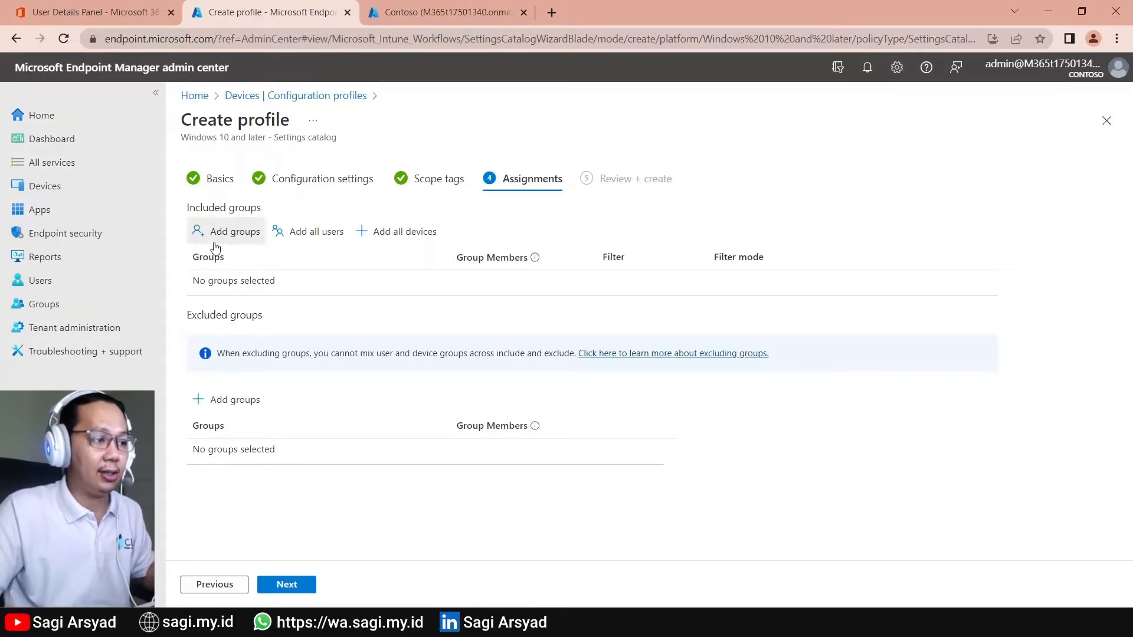
pyautogui.click(230, 231)
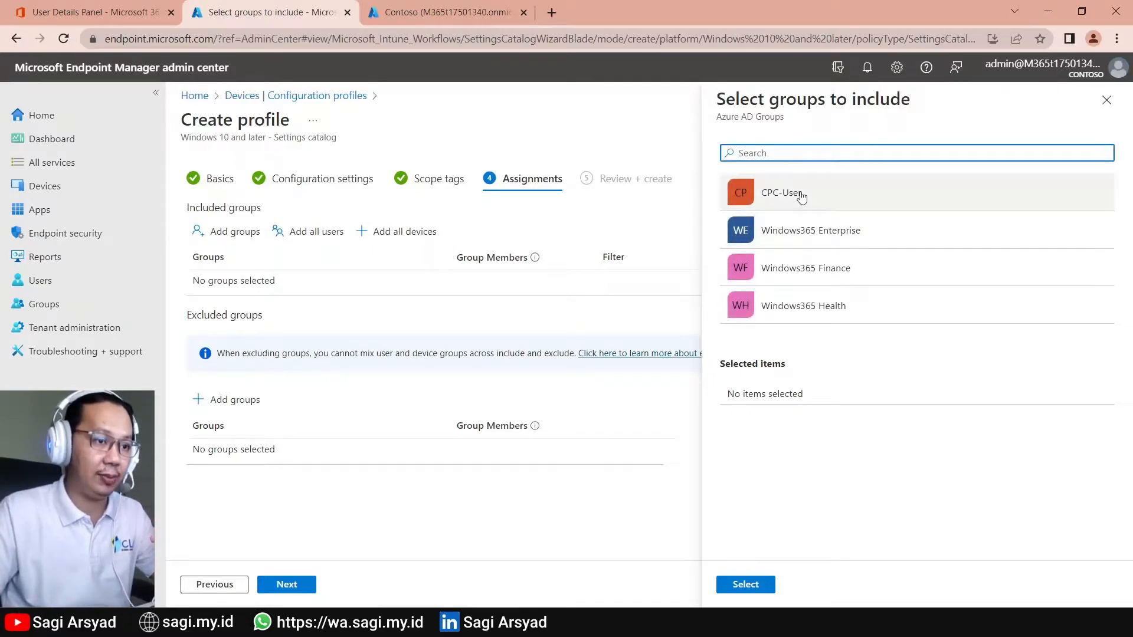
pyautogui.click(801, 197)
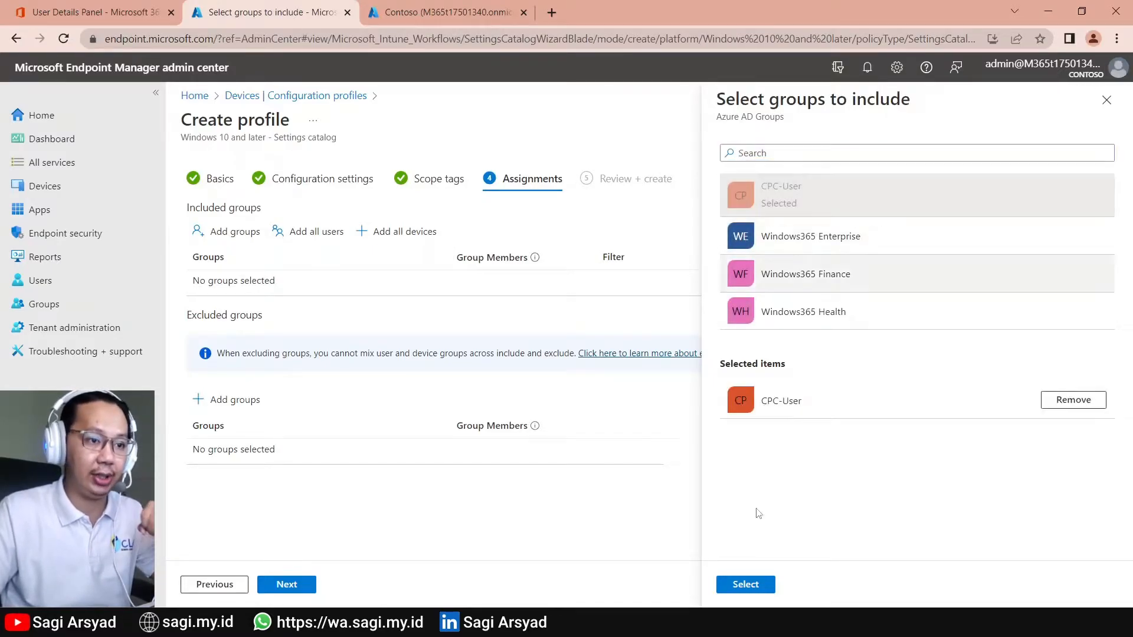
pyautogui.click(737, 585)
pyautogui.click(298, 586)
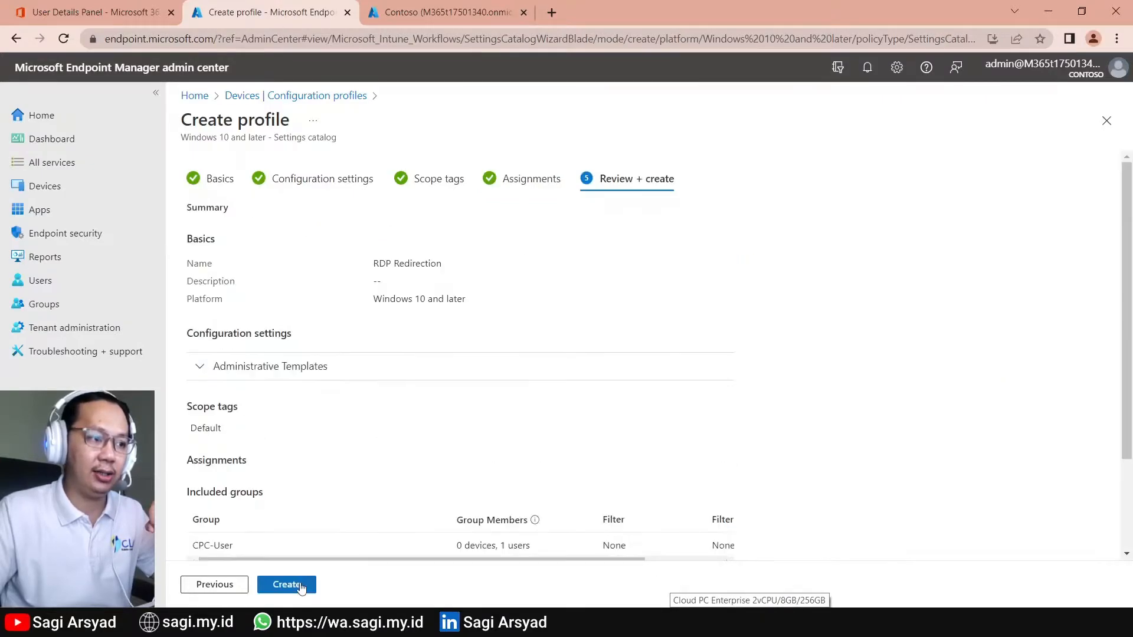
# Step: Create the RDP Redirection profile and refresh the configuration profiles list
pyautogui.click(286, 585)
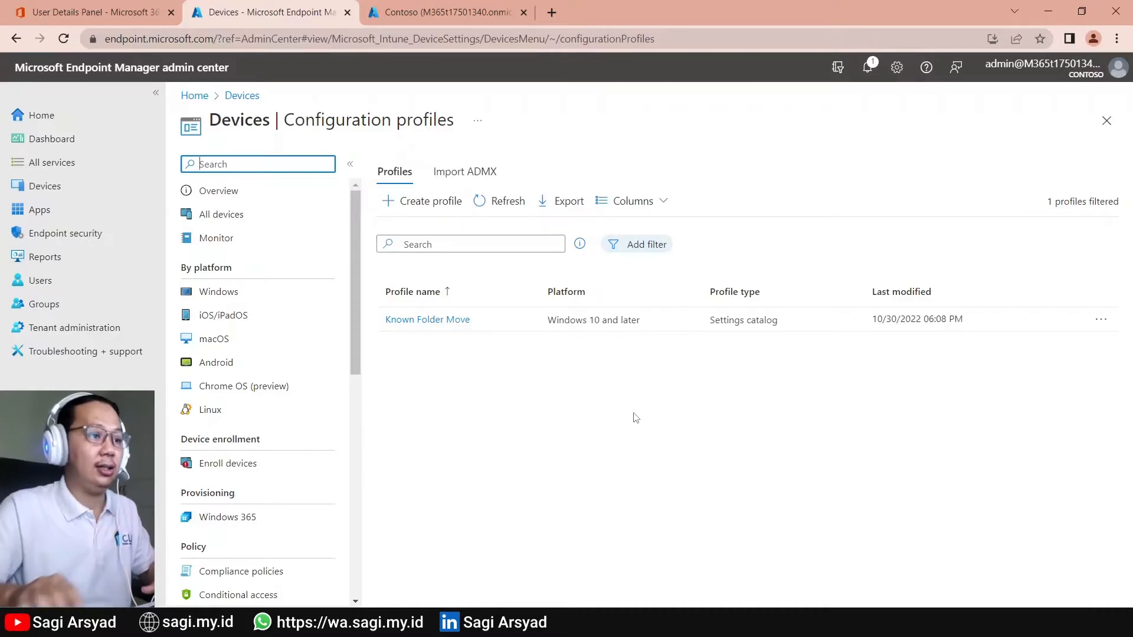
pyautogui.click(513, 195)
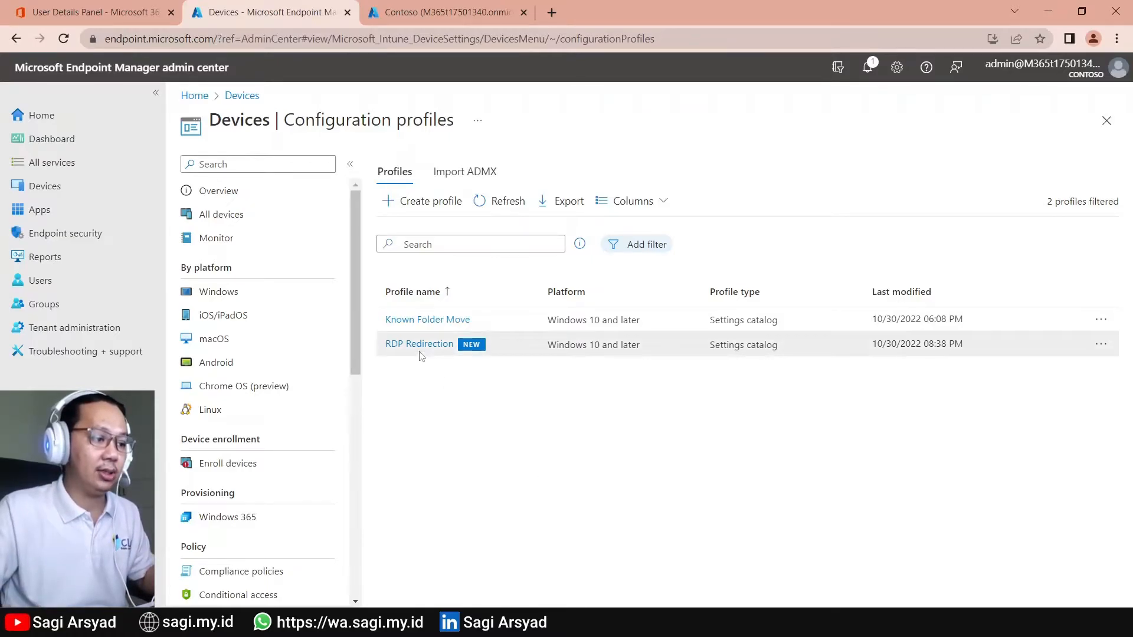
# Step: Open the provisioned Cloud PC from the All Cloud PCs list under Windows 365 and check its device configuration policies
pyautogui.click(247, 522)
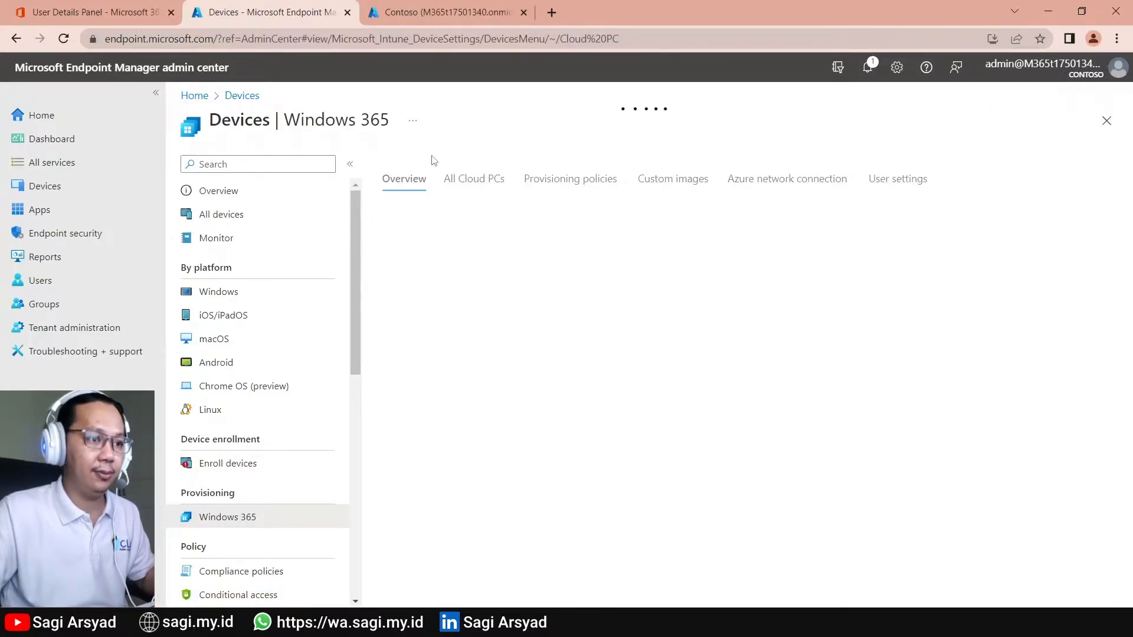
pyautogui.click(463, 179)
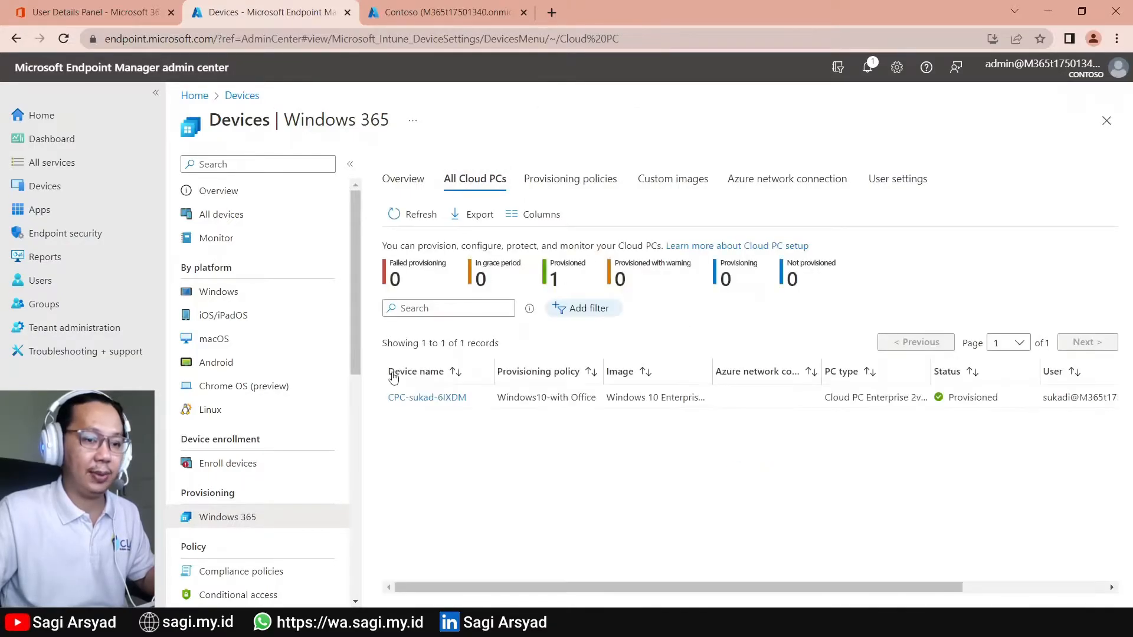
pyautogui.click(422, 399)
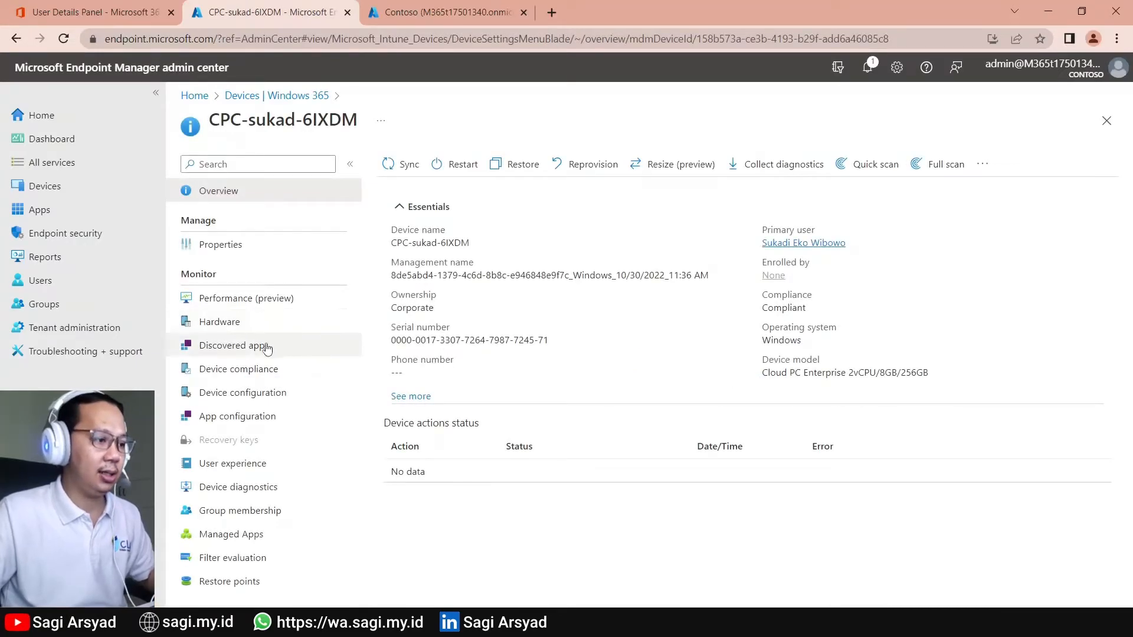
pyautogui.click(286, 403)
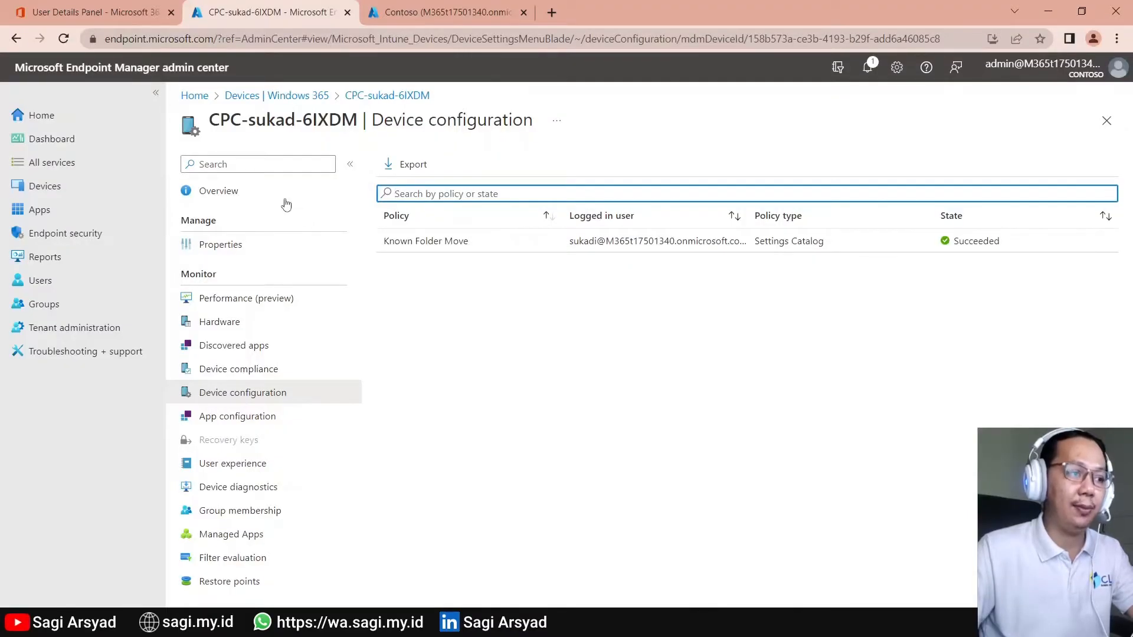
# Step: Sync the Cloud PC with Intune from its overview page and accept the confirmation
pyautogui.click(286, 195)
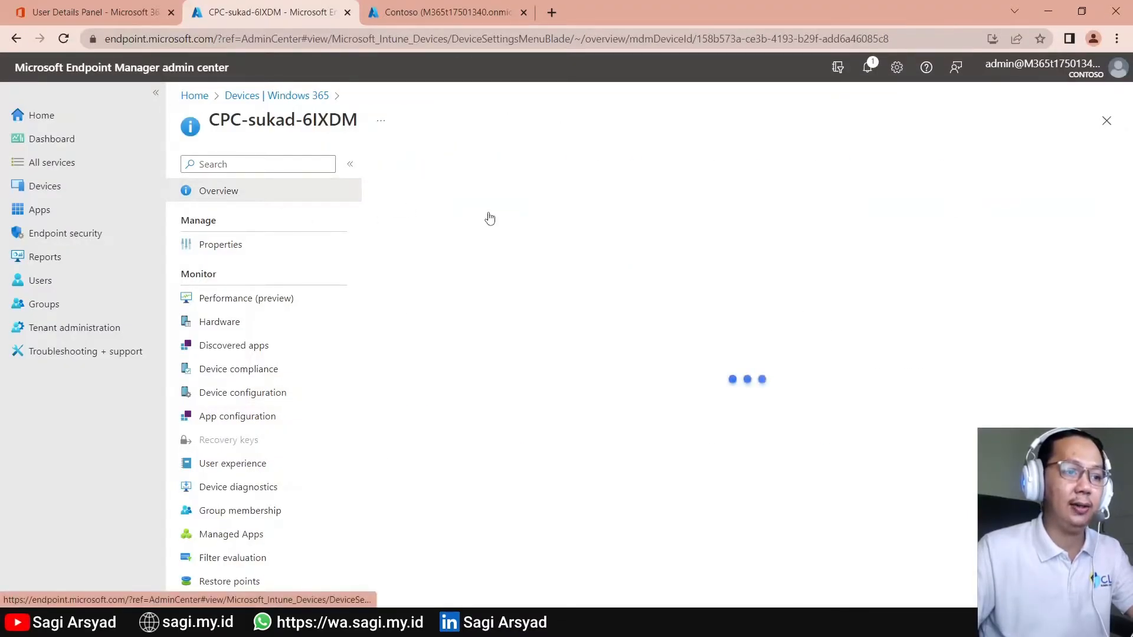
pyautogui.click(404, 166)
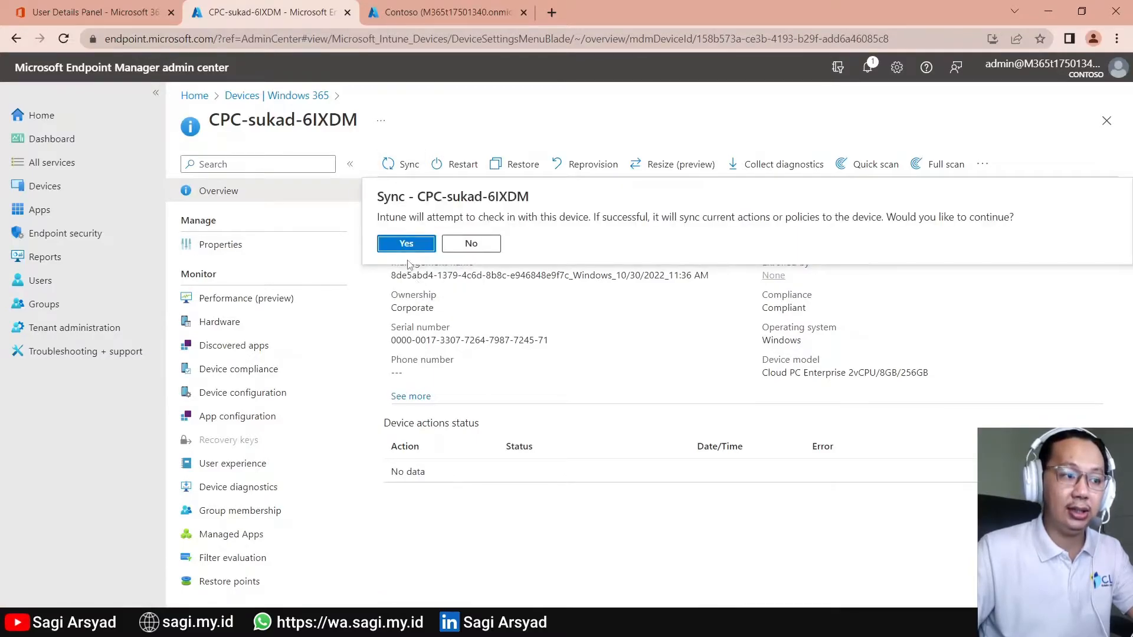
pyautogui.click(407, 245)
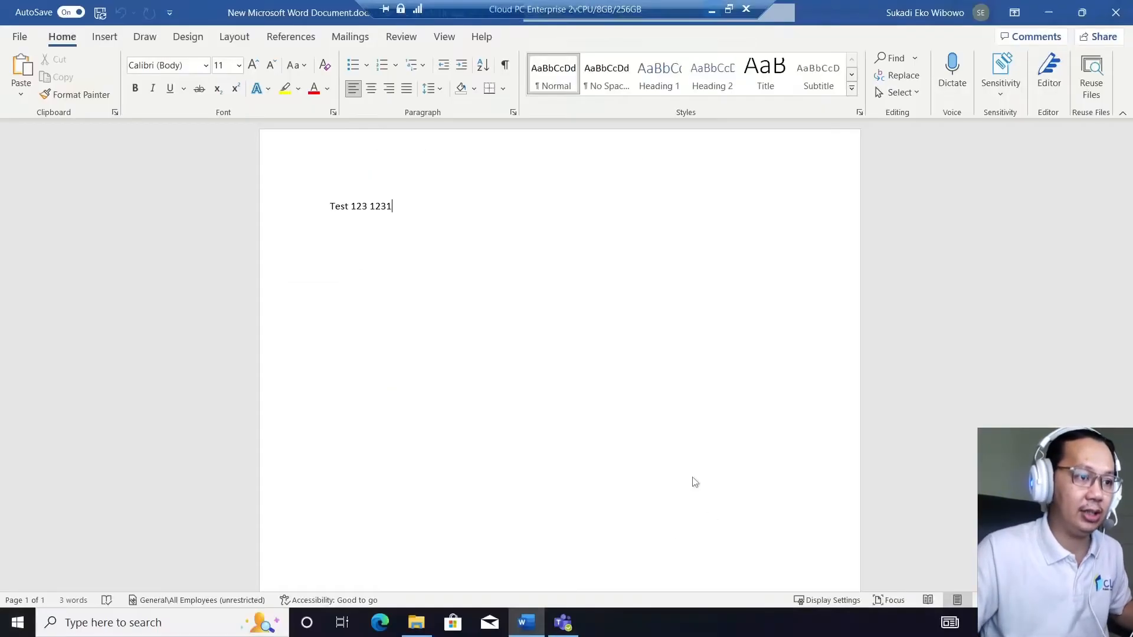
# Step: In the Cloud PC session, minimize Word and File Explorer, and start a device sync for Contoso's work account under Access work or school
pyautogui.click(1048, 12)
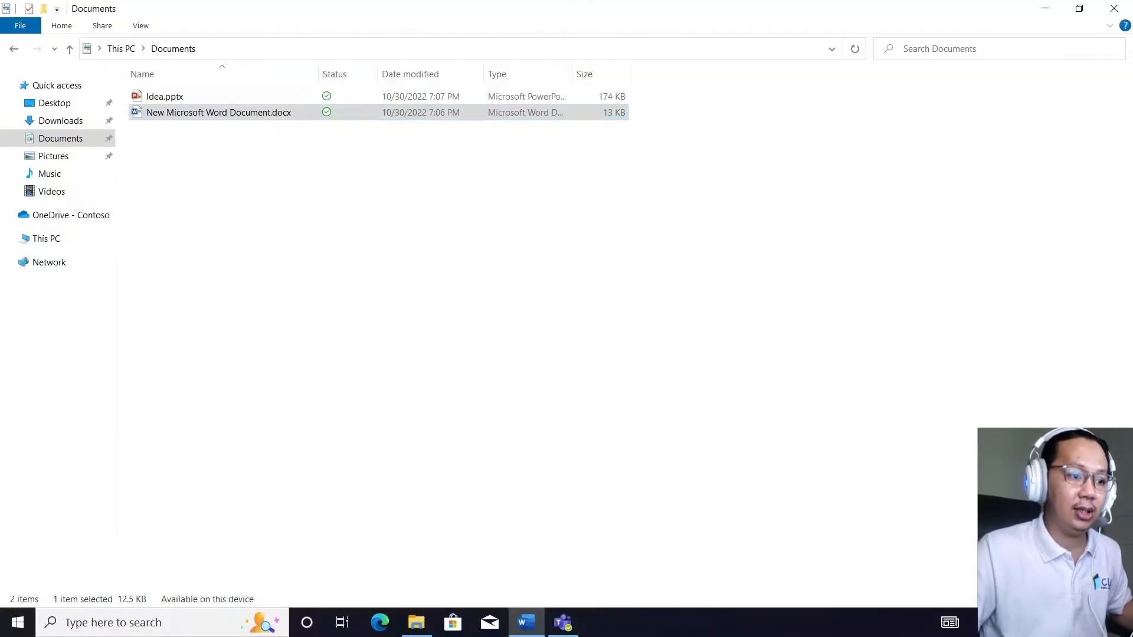
pyautogui.click(1056, 10)
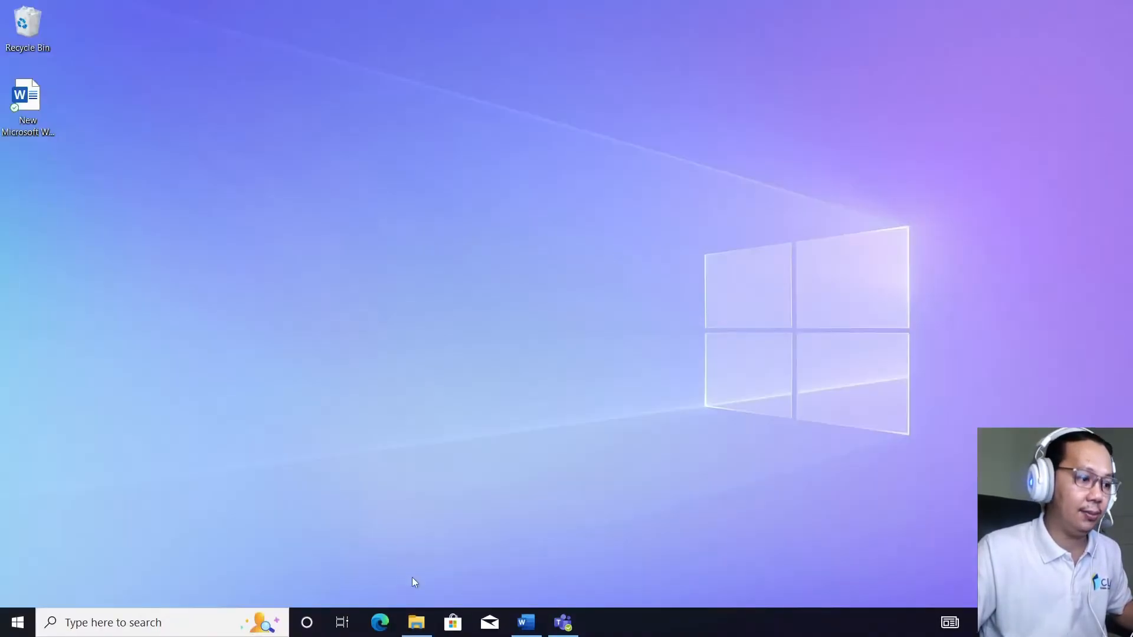
pyautogui.click(19, 621)
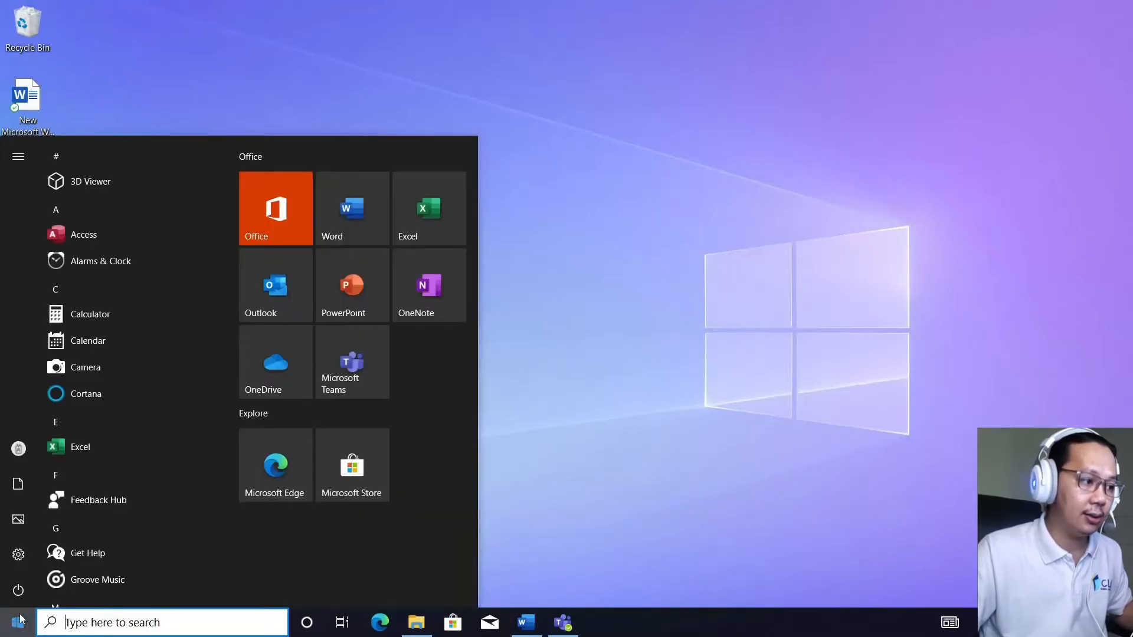
pyautogui.click(20, 554)
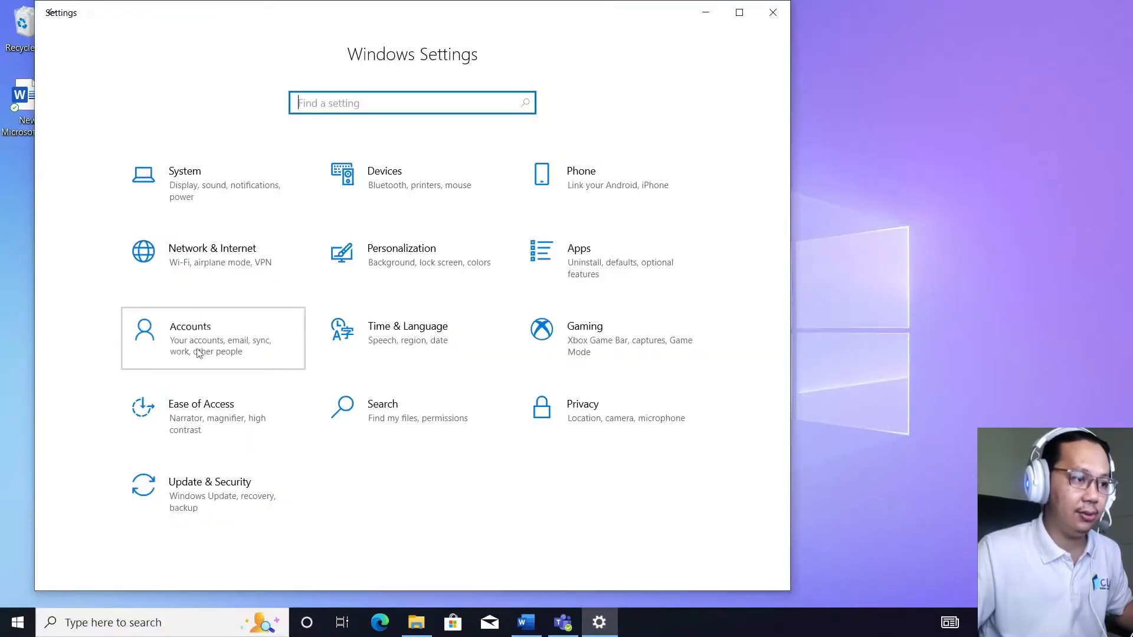
pyautogui.click(198, 353)
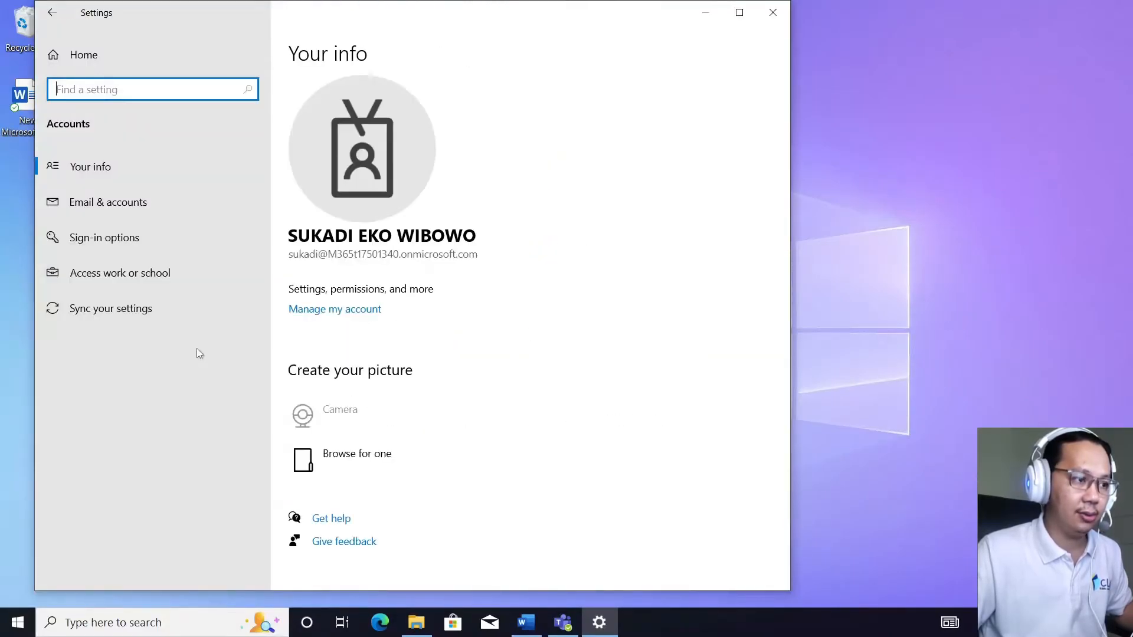
pyautogui.click(182, 271)
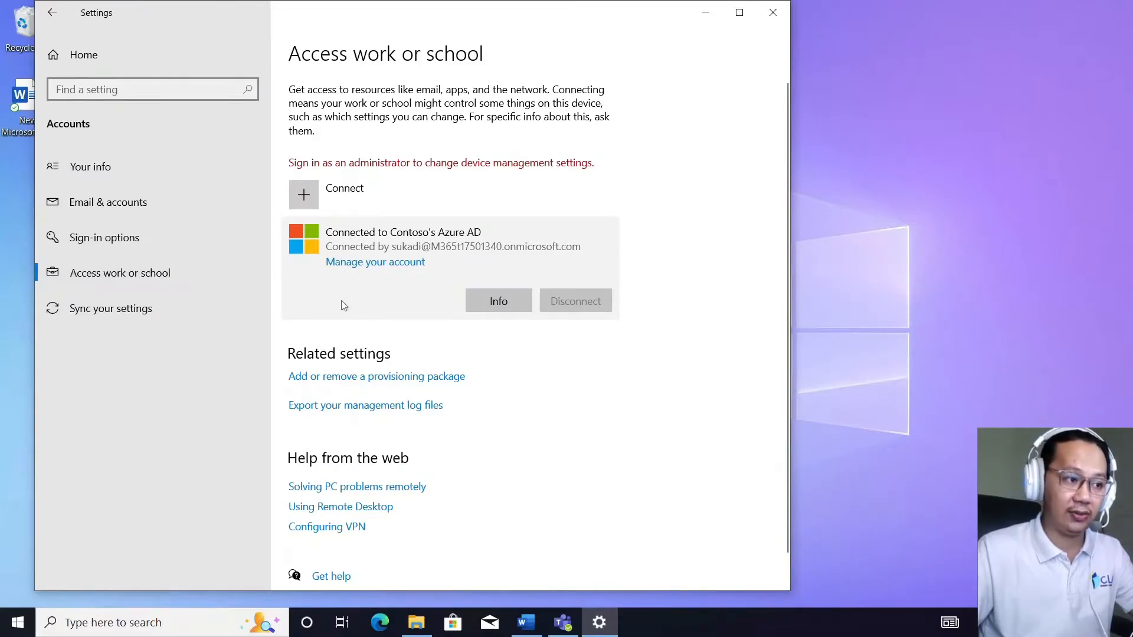
pyautogui.click(522, 302)
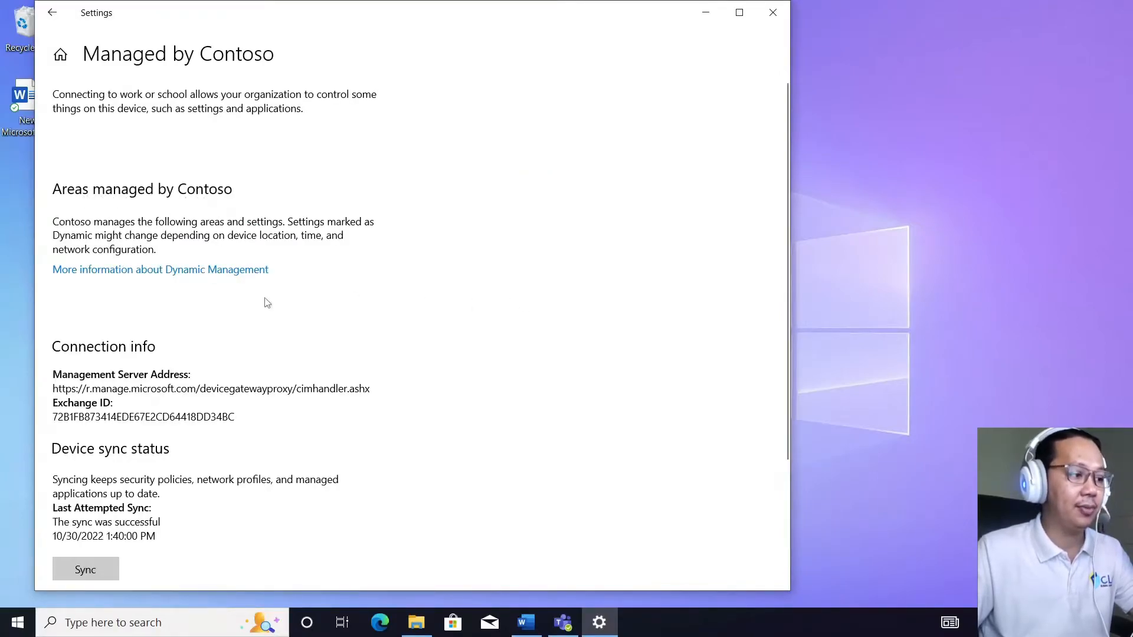
pyautogui.scroll(-3, 267, 303)
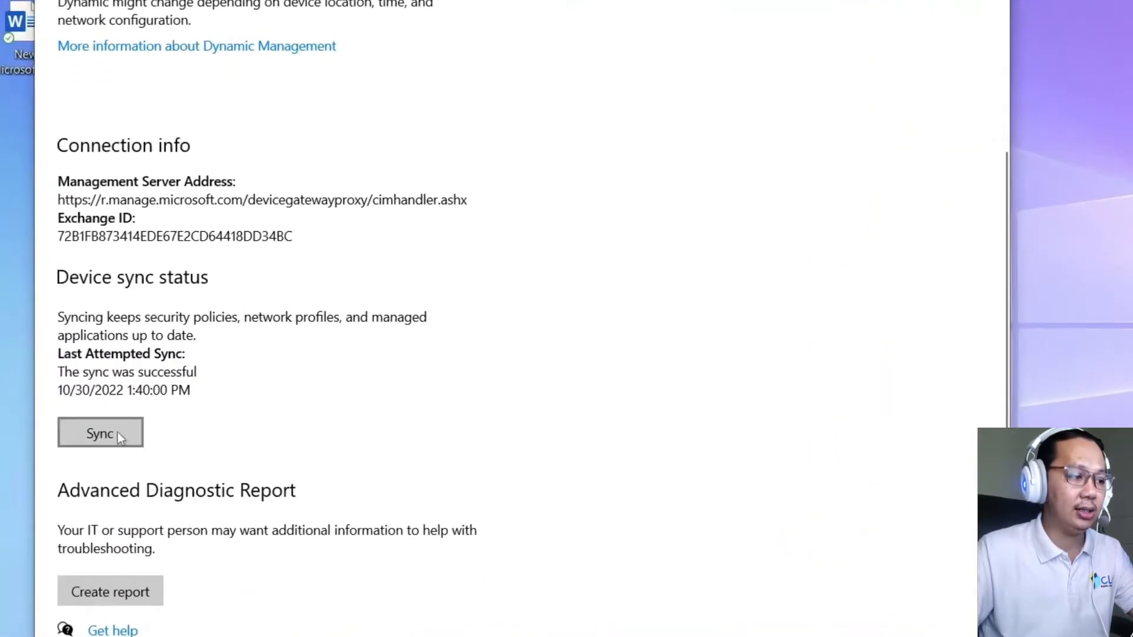
pyautogui.click(118, 433)
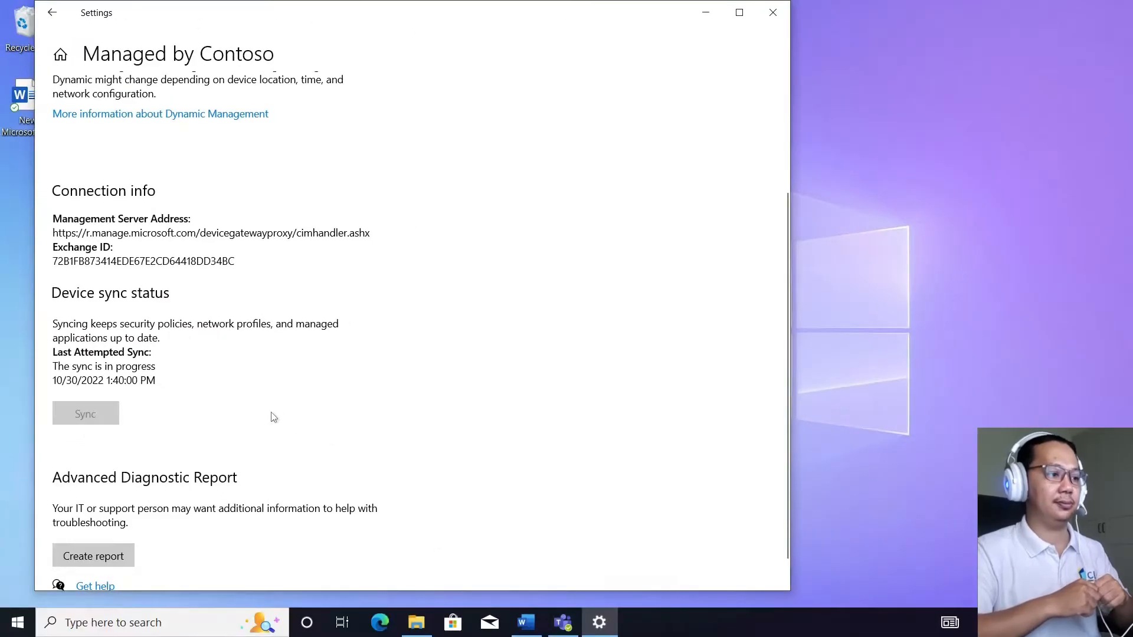
# Step: Examine the drives listed under This PC in the Cloud PC's File Explorer for redirected local drives
pyautogui.click(416, 622)
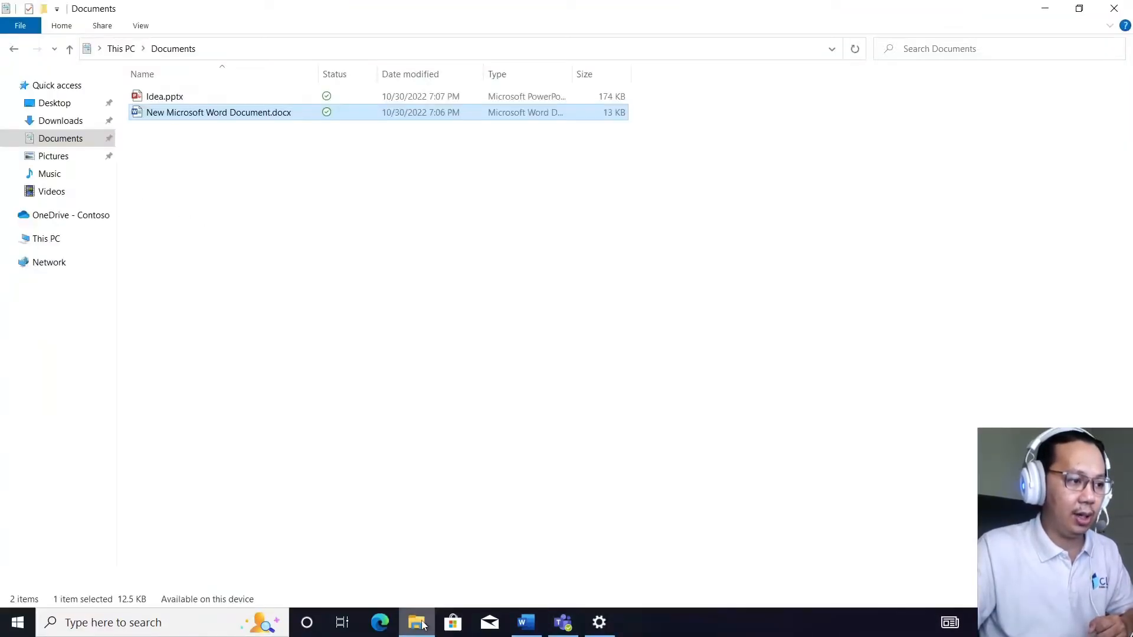
pyautogui.click(69, 238)
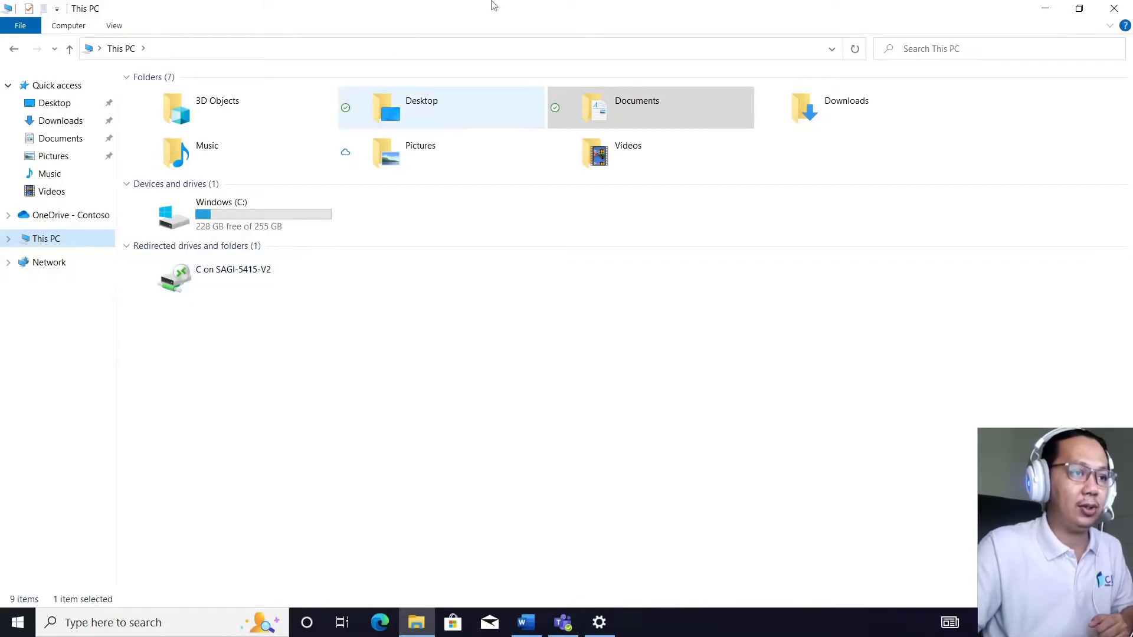
# Step: Switch back to the Endpoint Manager admin center and restart the Cloud PC, accepting the confirmation
pyautogui.click(724, 9)
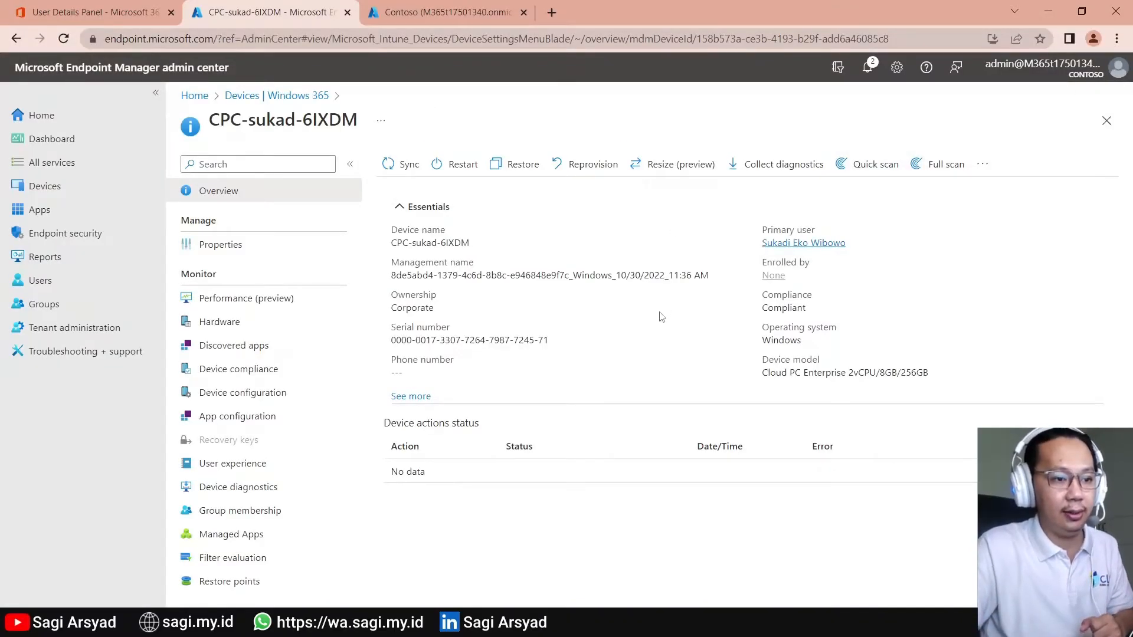
pyautogui.click(452, 164)
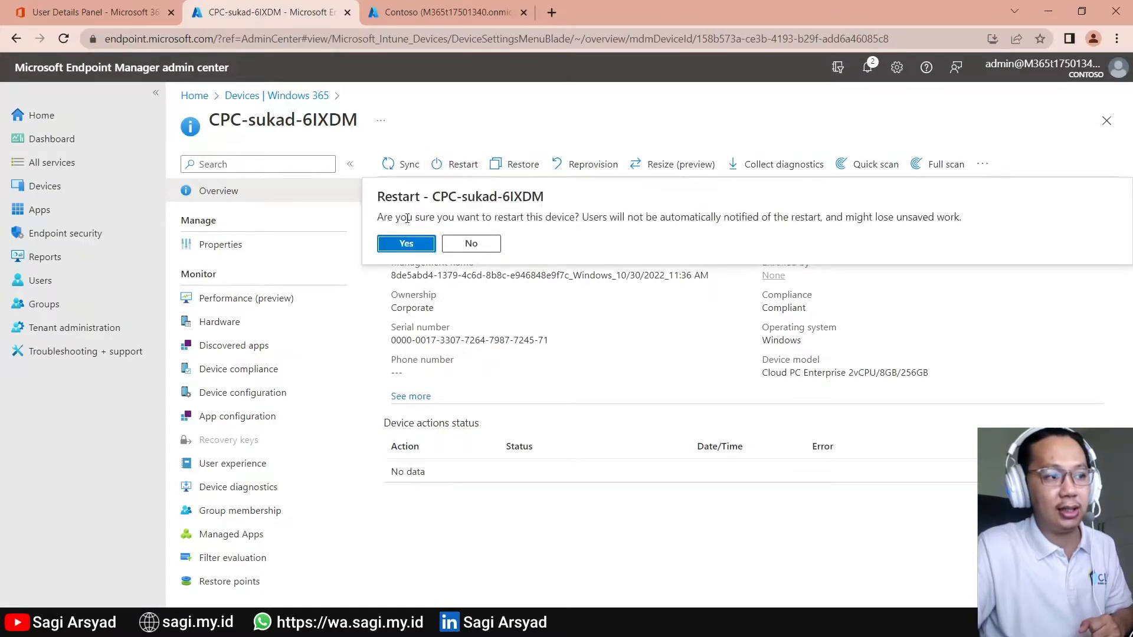
pyautogui.click(406, 242)
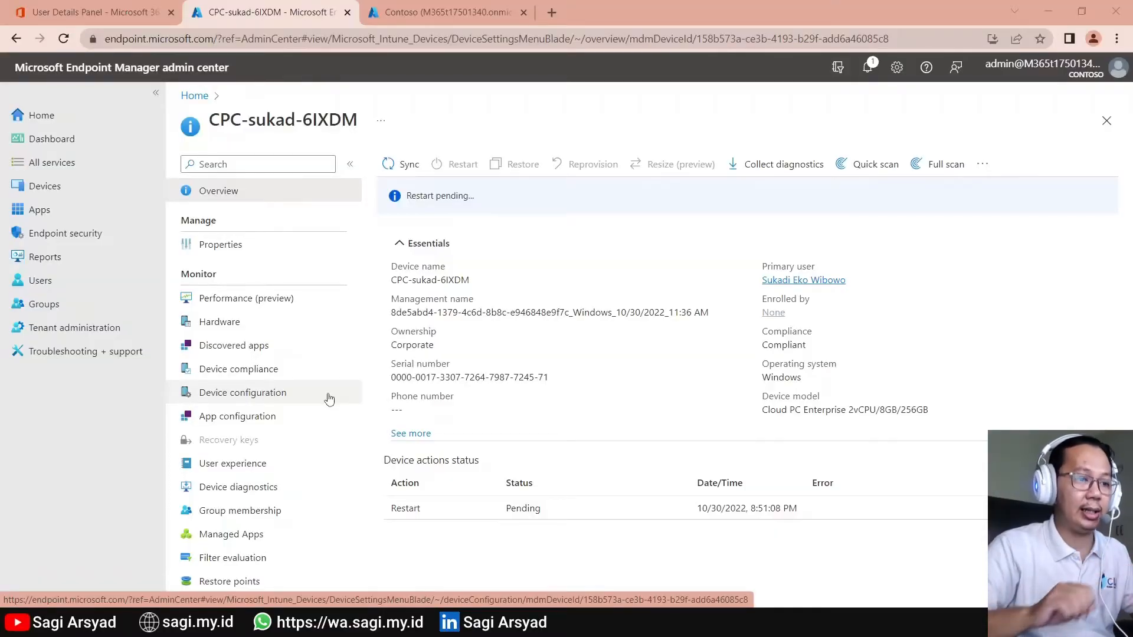
# Step: Reconnect to the Cloud PC Enterprise 2vCPU/8GB/256GB through Remote Desktop and check This PC for redirected drives
pyautogui.click(589, 622)
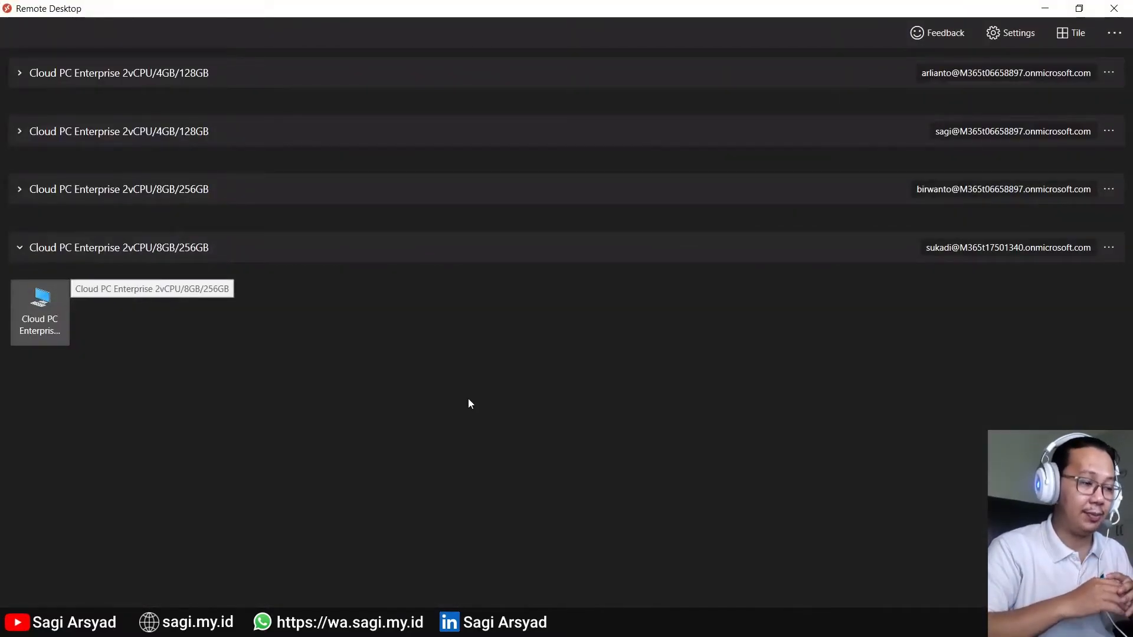
pyautogui.doubleClick(37, 328)
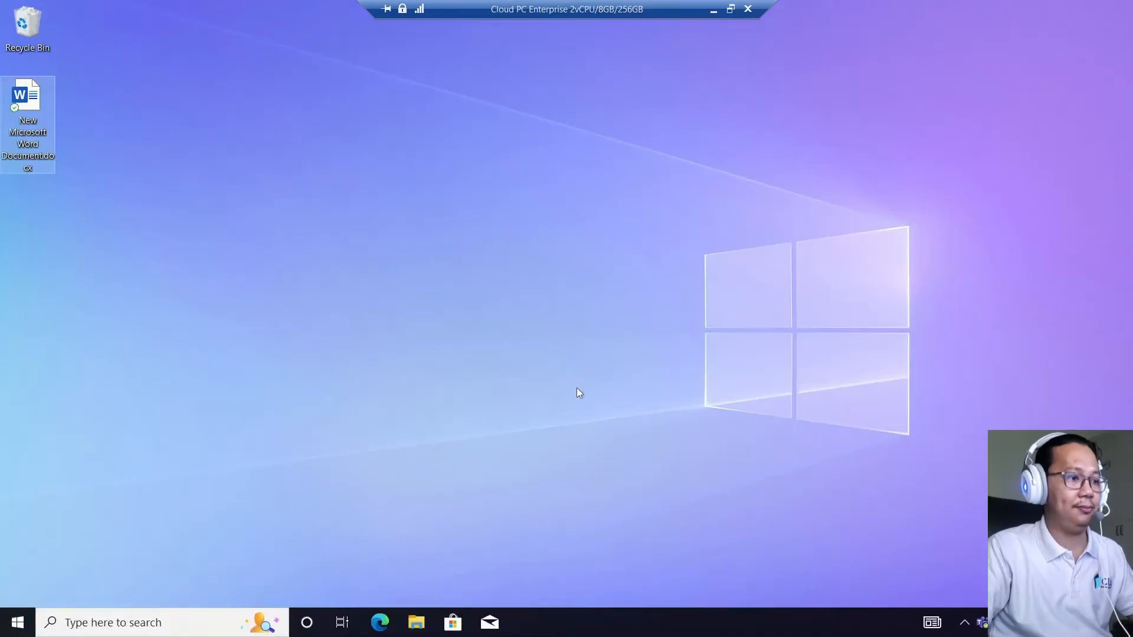
pyautogui.click(415, 621)
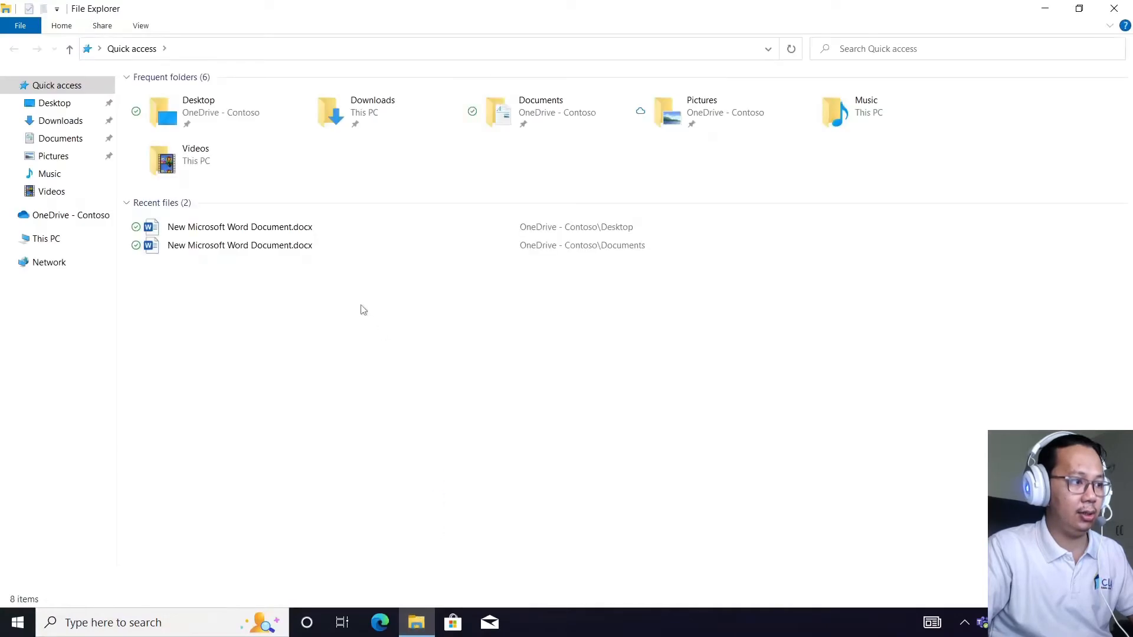
pyautogui.click(64, 233)
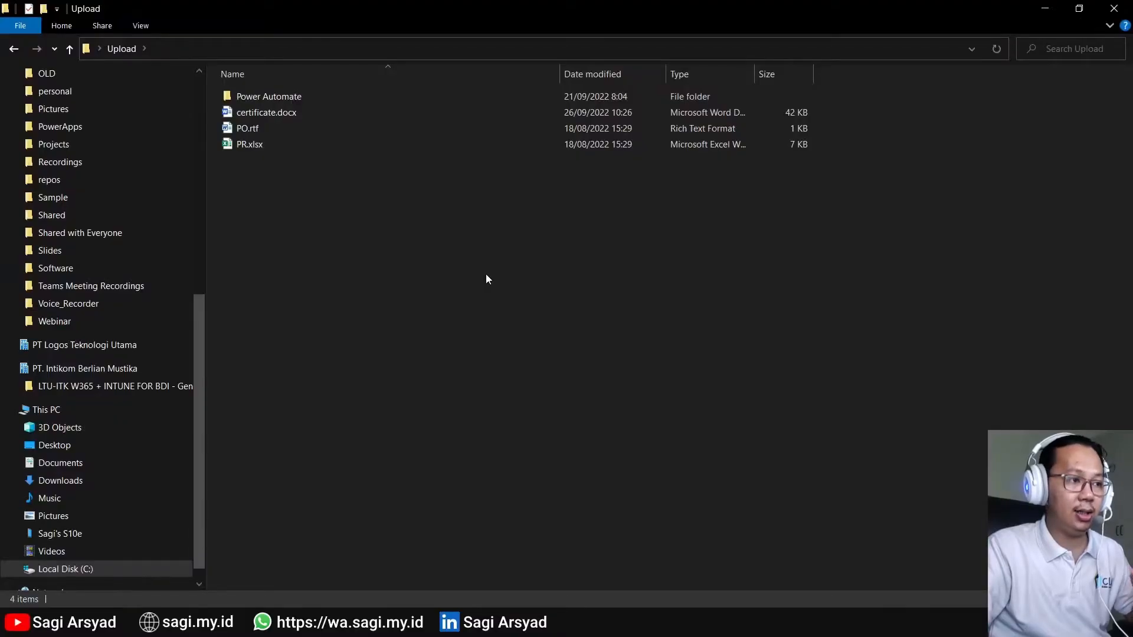
# Step: Copy certificate.docx, PO.rtf and PR.xlsx from the local computer's Upload folder
pyautogui.moveTo(297, 183); pyautogui.dragTo(237, 109)
pyautogui.rightClick(243, 123)
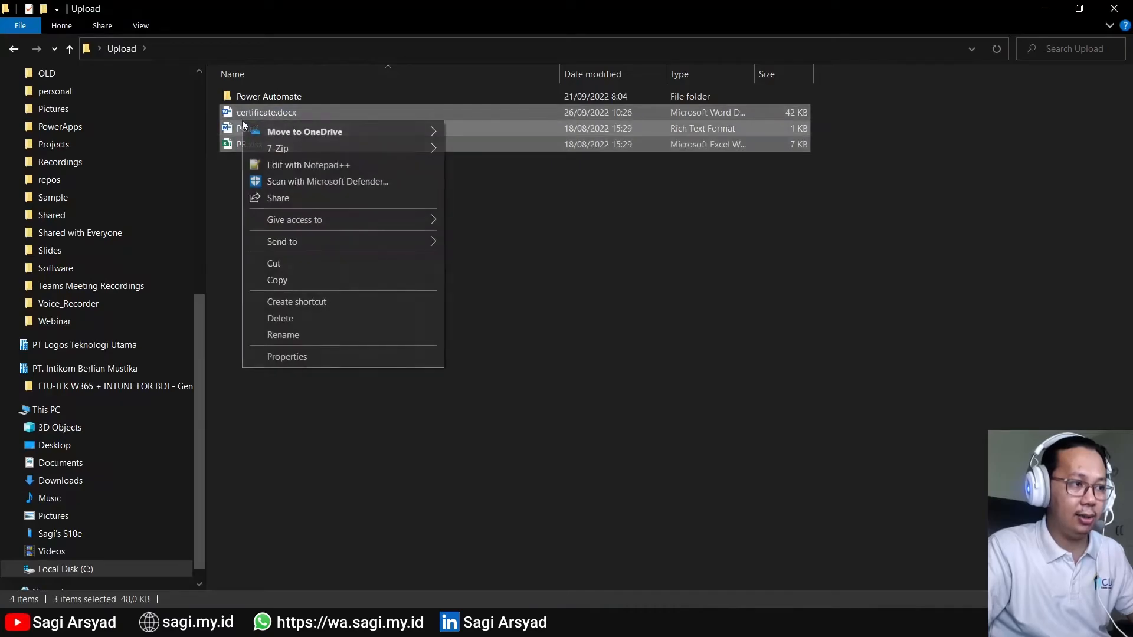
pyautogui.click(314, 279)
# Step: Switch to the Cloud PC's Documents folder, check whether the copied local files can be pasted, and dismiss the options
pyautogui.click(711, 621)
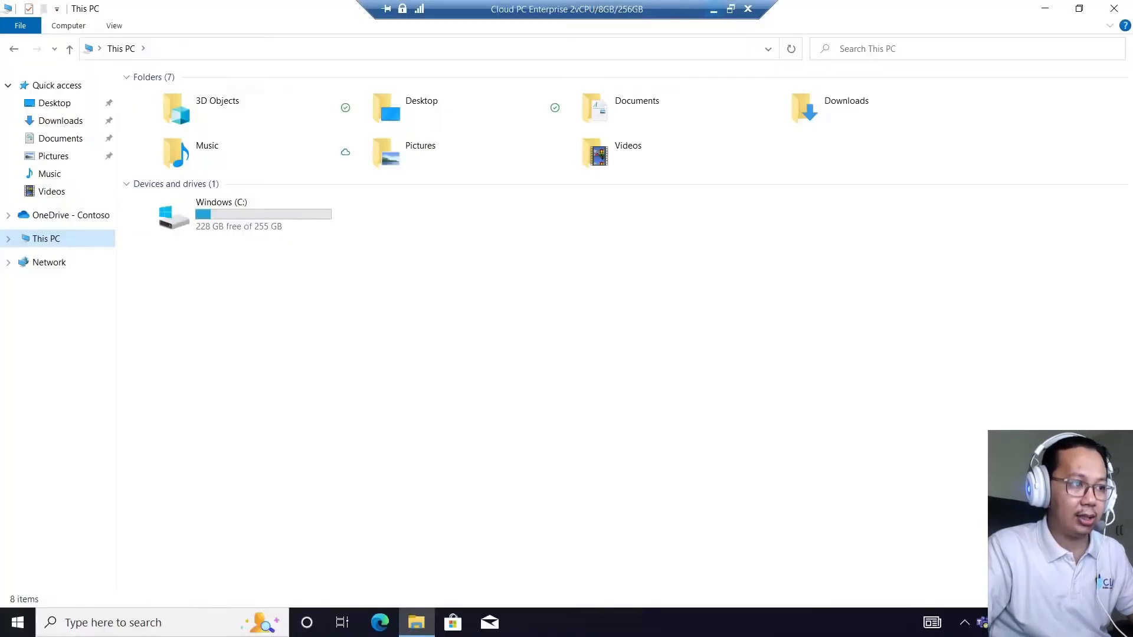
pyautogui.doubleClick(619, 115)
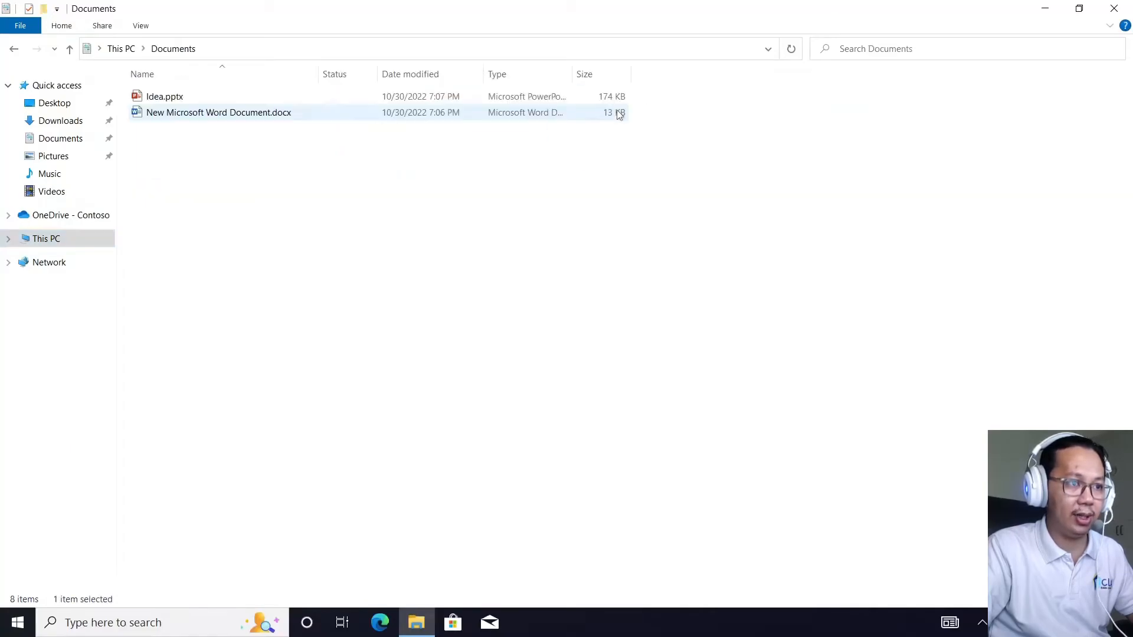
pyautogui.rightClick(178, 216)
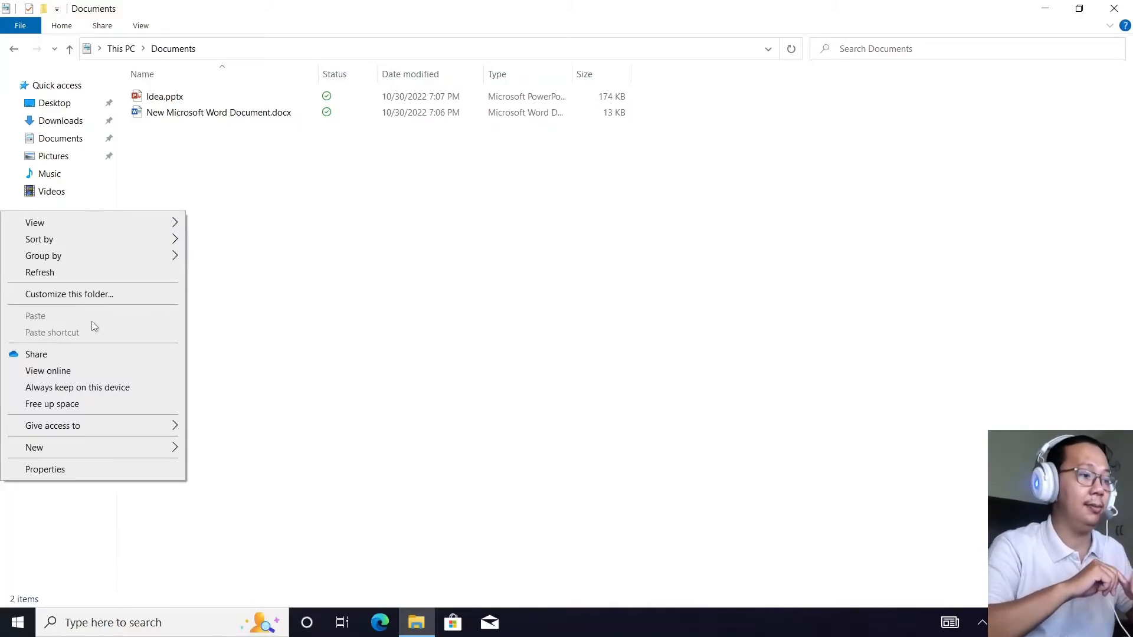
pyautogui.click(326, 215)
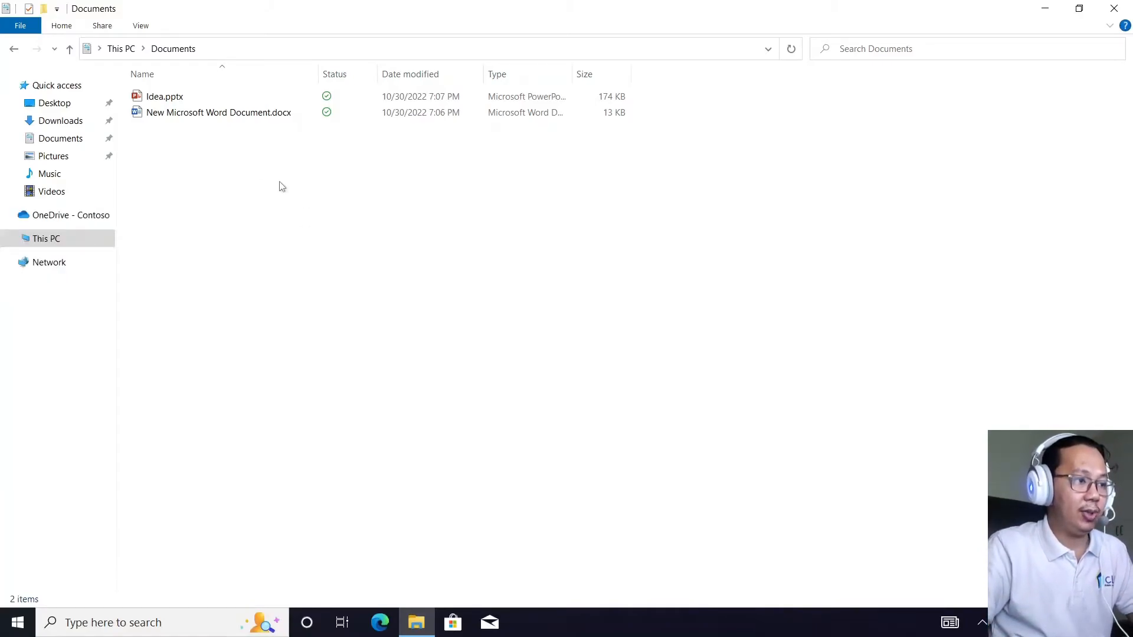
pyautogui.doubleClick(217, 115)
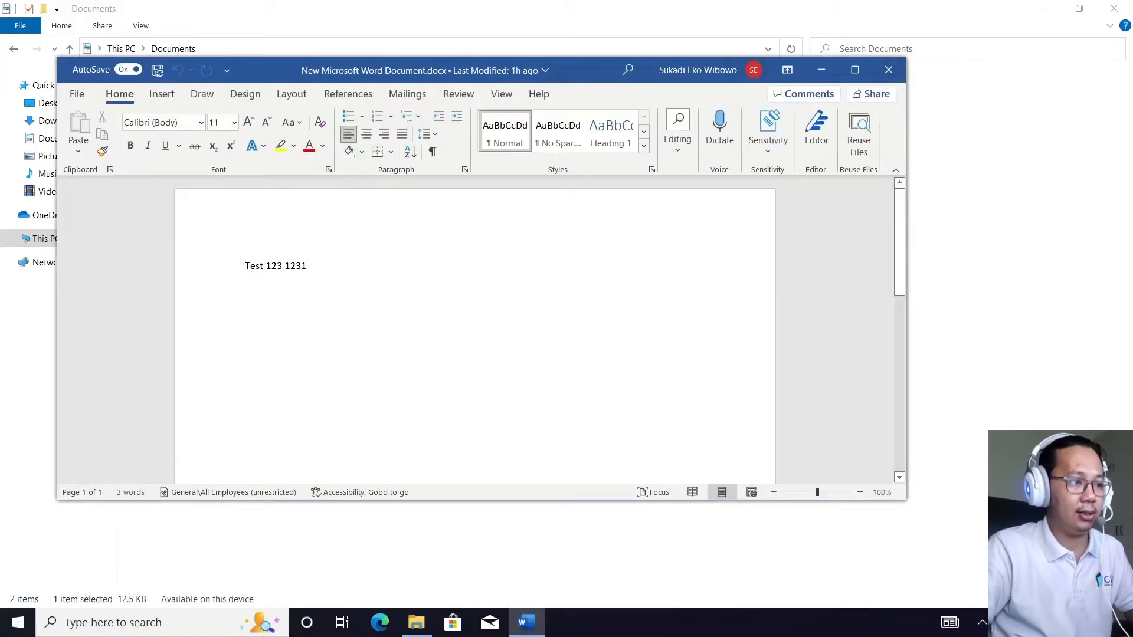
pyautogui.click(226, 260)
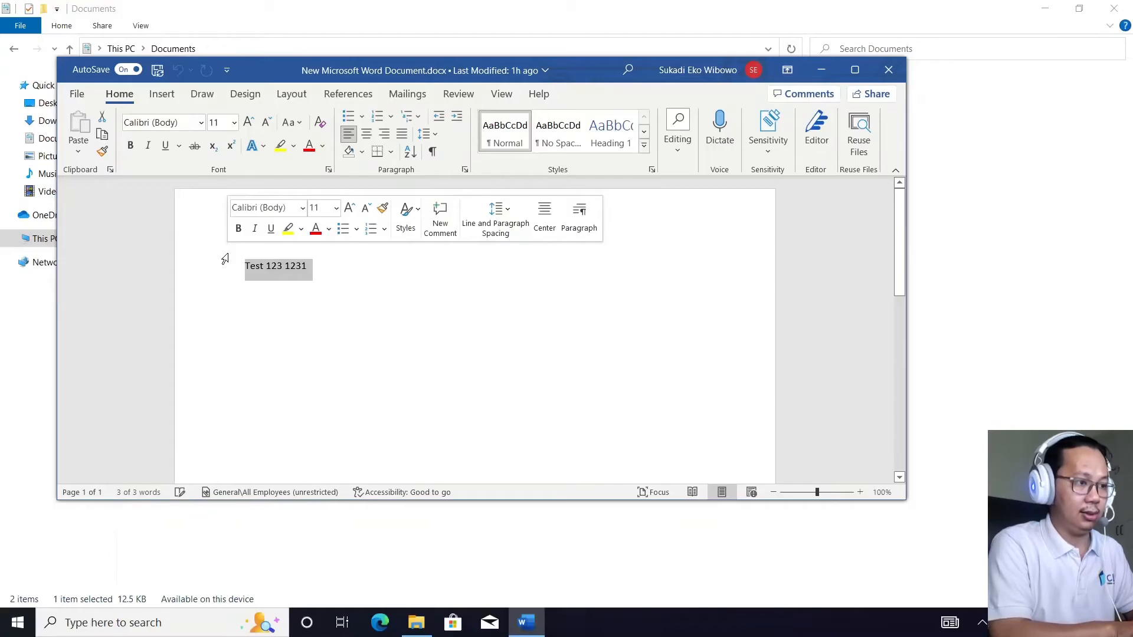
pyautogui.write('0129731029730129')
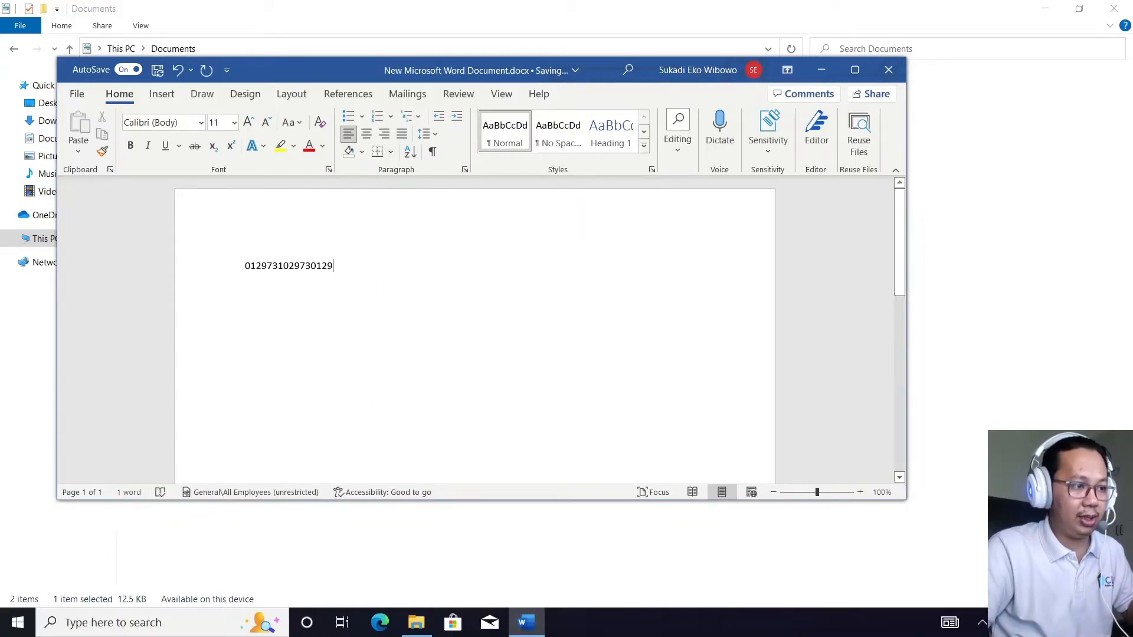
pyautogui.doubleClick(293, 270)
pyautogui.rightClick(293, 270)
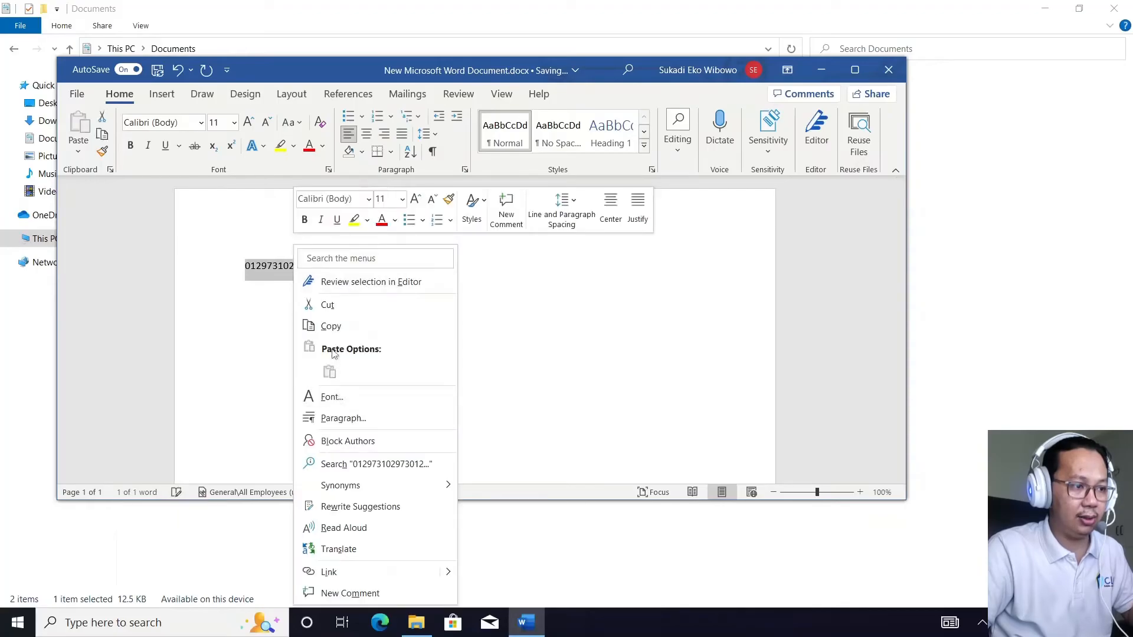
pyautogui.click(330, 326)
# Step: Minimize the Cloud PC session, clear the local computer's untitled Notepad note and check whether the text copied on the Cloud PC can be pasted there
pyautogui.moveTo(628, 3)
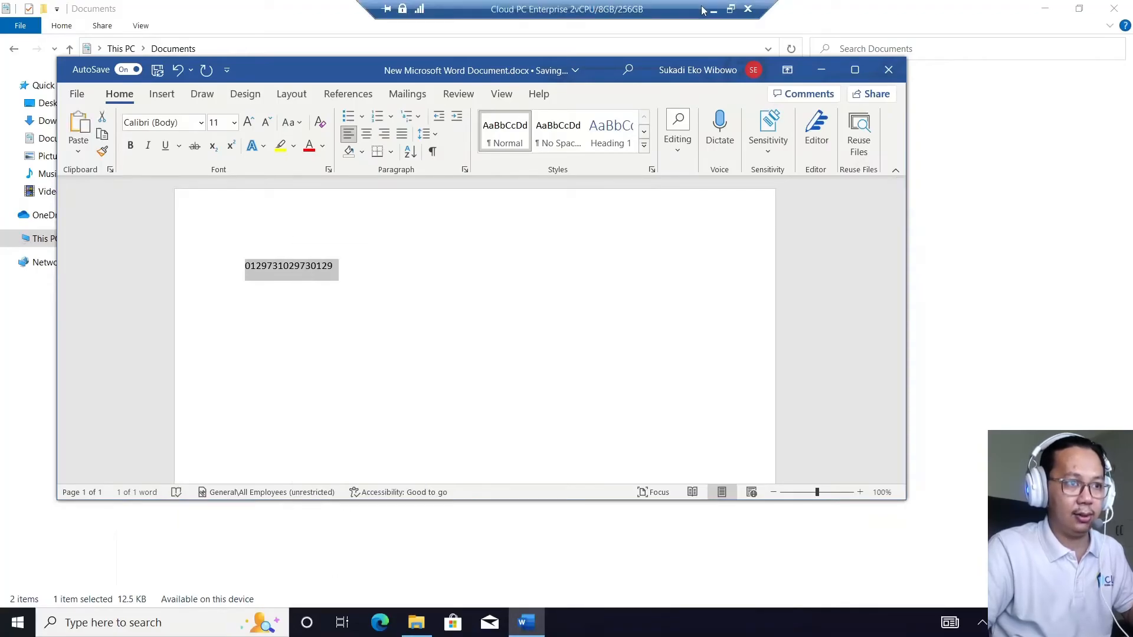
pyautogui.click(713, 9)
pyautogui.moveTo(393, 622)
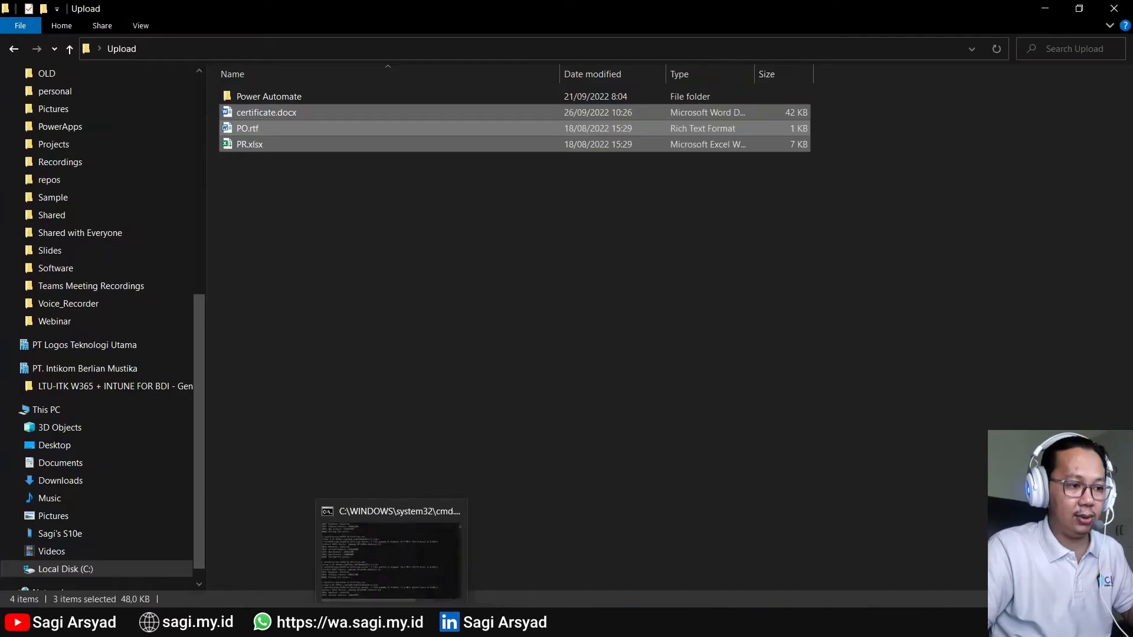
pyautogui.moveTo(348, 623)
pyautogui.click(428, 549)
pyautogui.hotkey('ctrl', 'a')
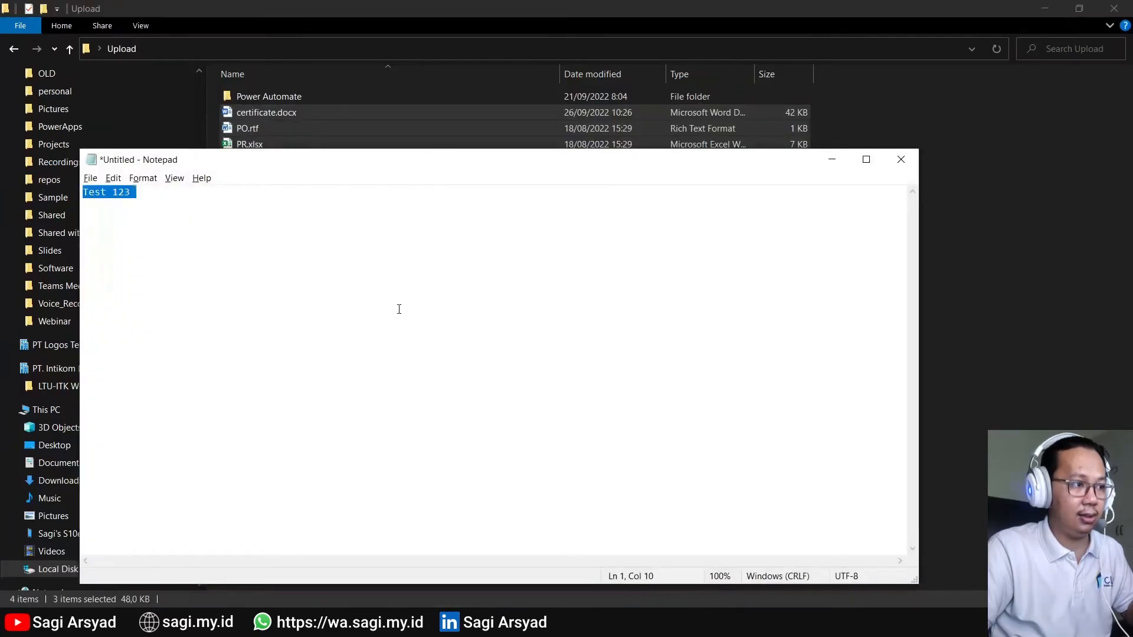
pyautogui.press('Delete')
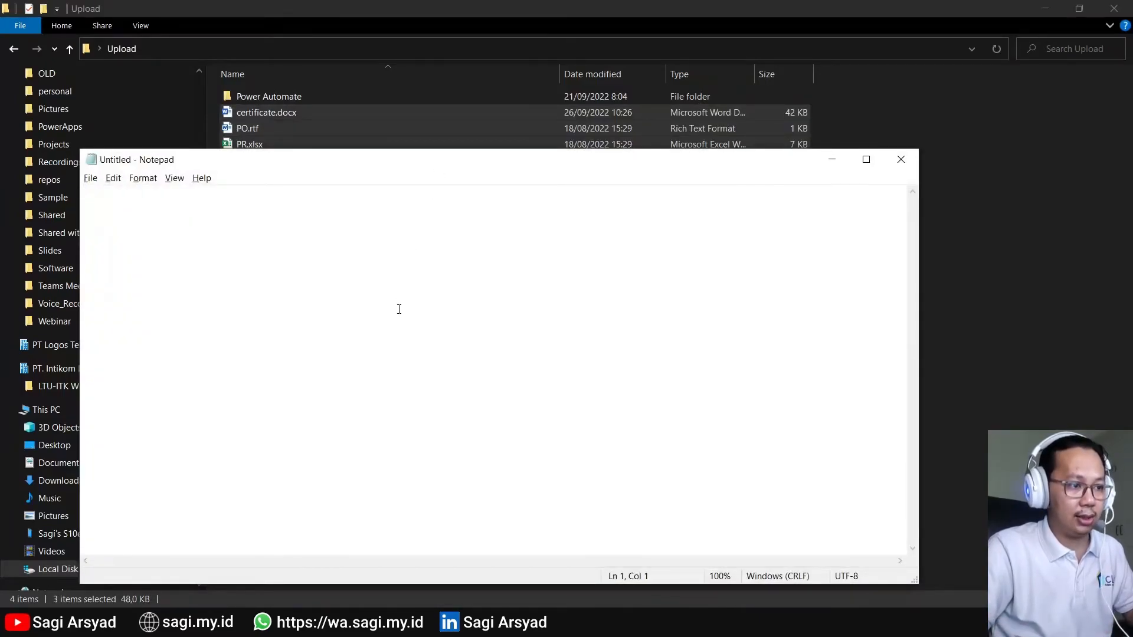
pyautogui.rightClick(399, 309)
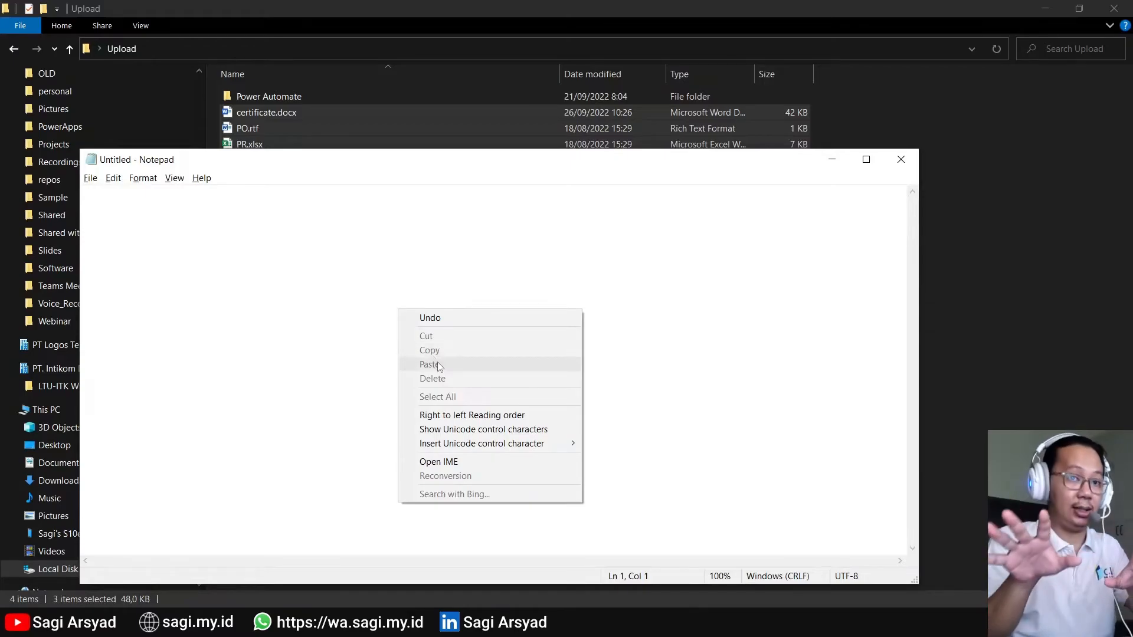